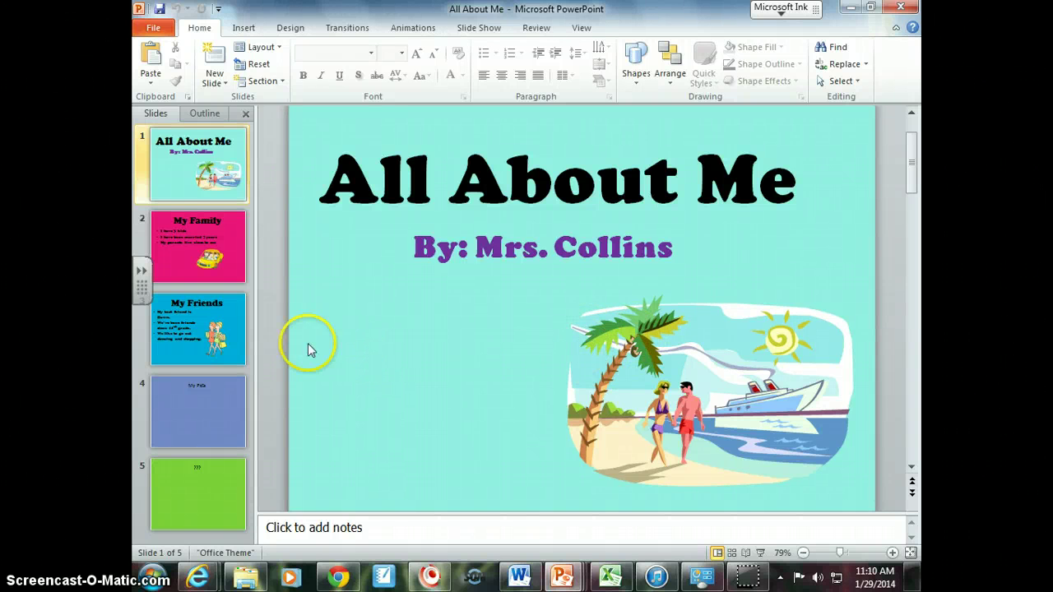
Step: Open slide 4, My Pets, from the Slides pane
click(211, 414)
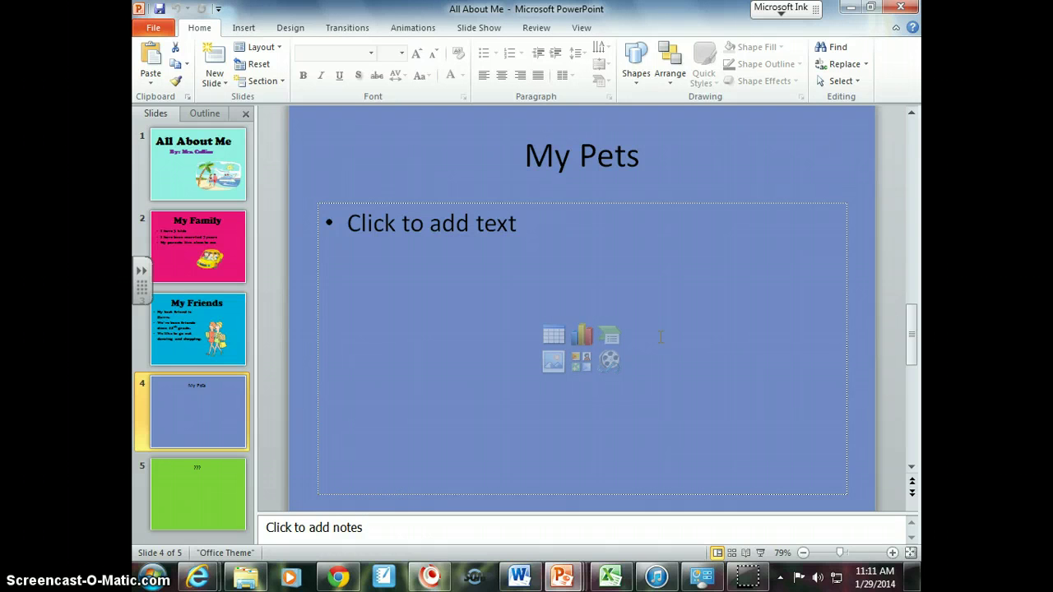
Step: Format the 'My Pets' title in Berlin Sans FB Demi at 80 pt
click(609, 157)
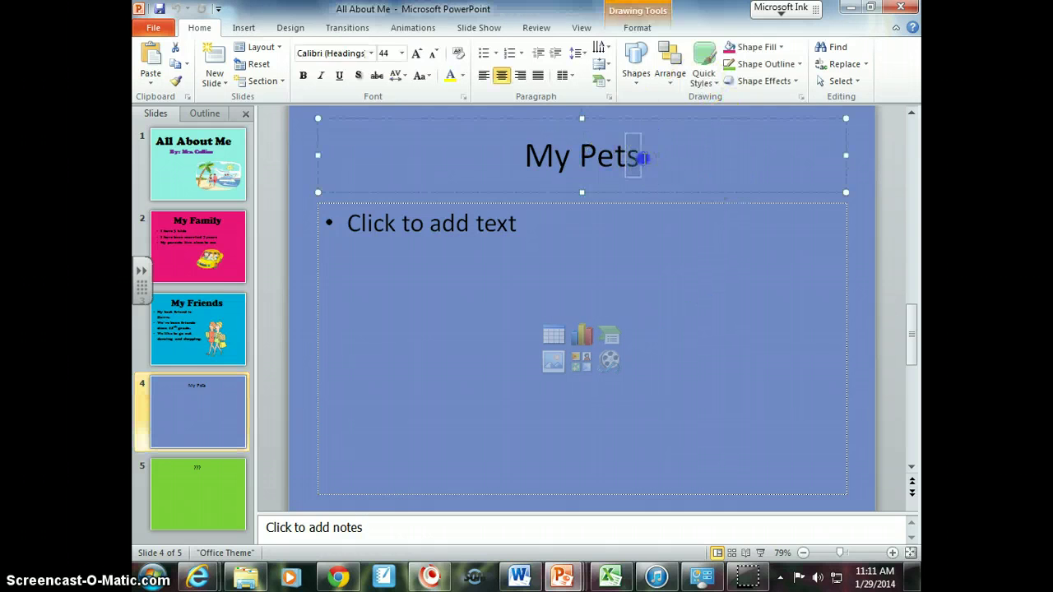
drag(639, 157, 535, 157)
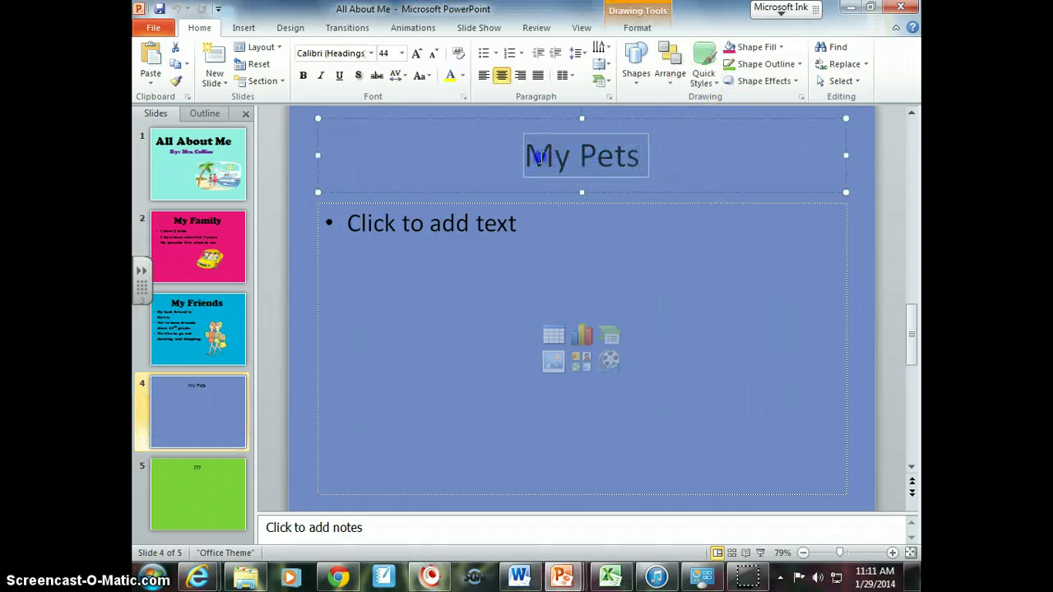
click(371, 53)
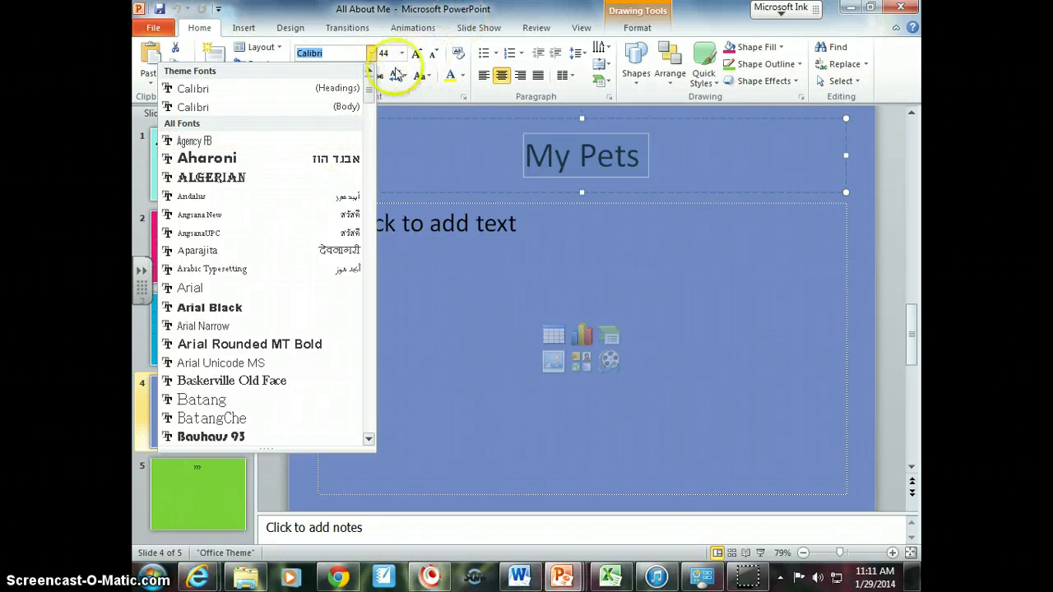
drag(366, 87, 371, 111)
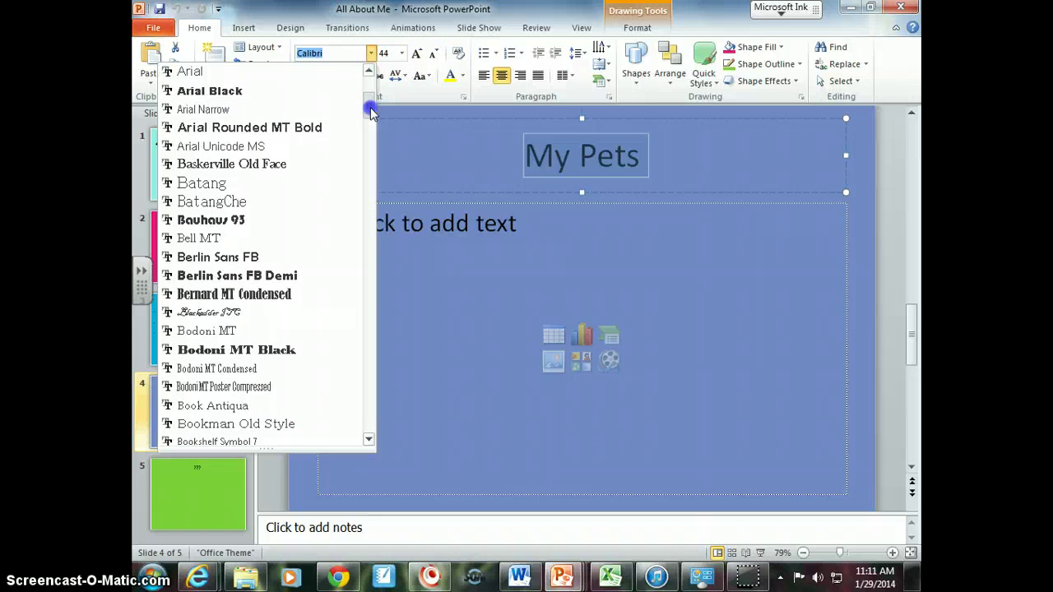
click(275, 276)
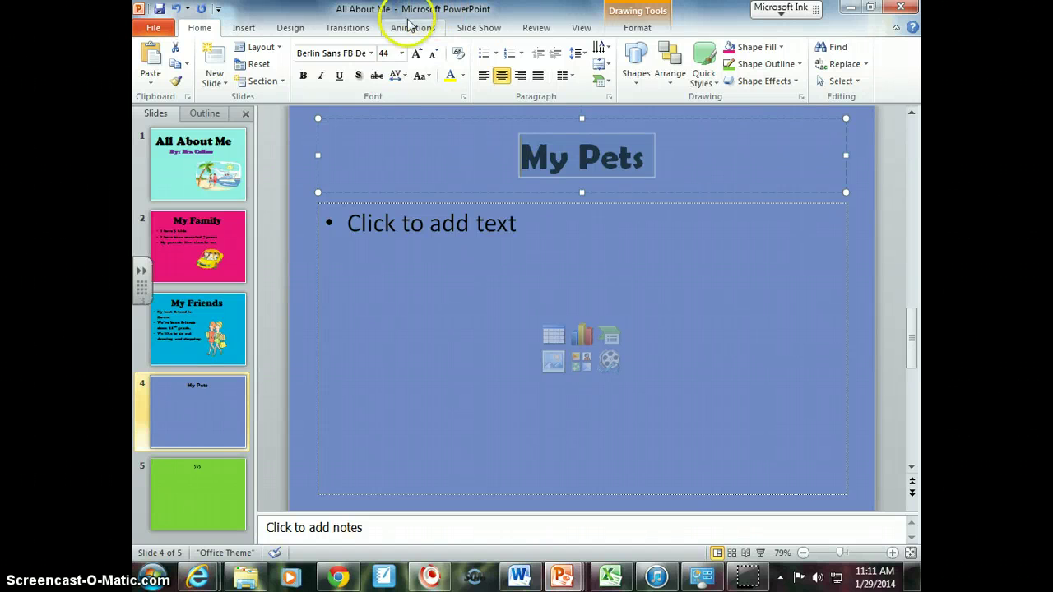
click(401, 52)
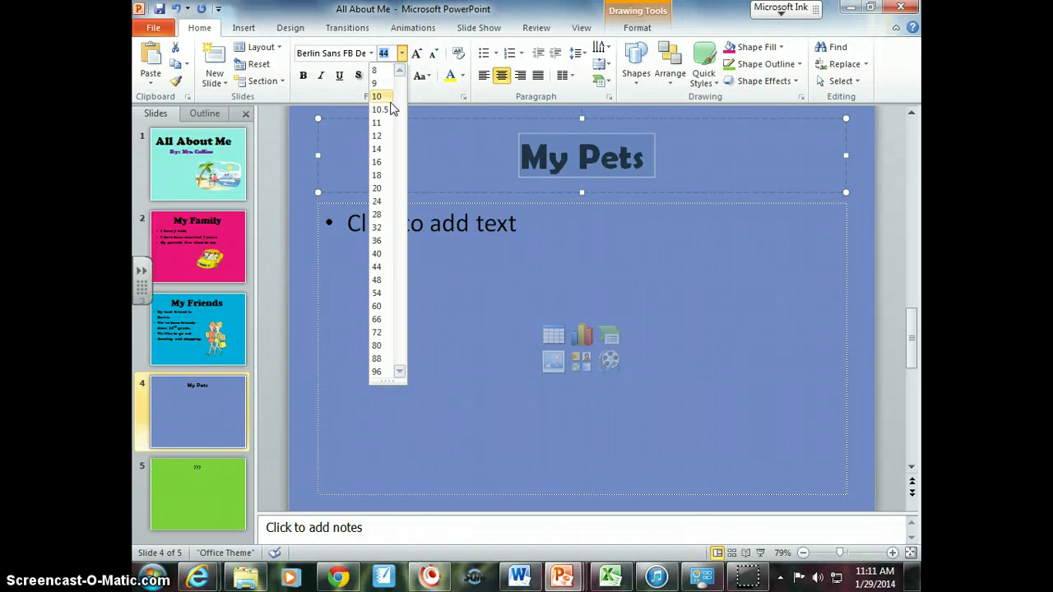
click(376, 345)
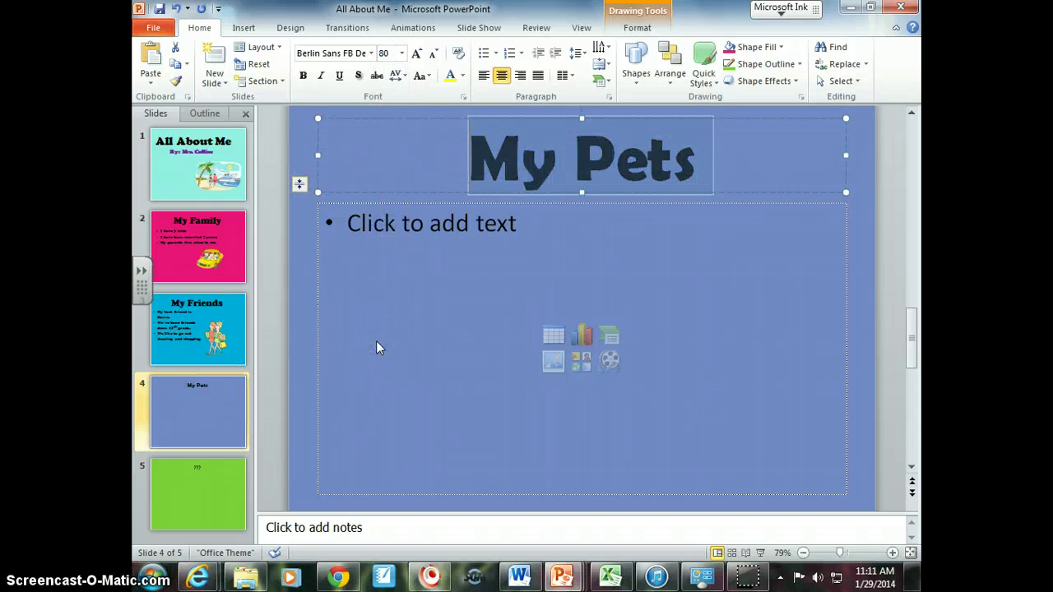
click(776, 214)
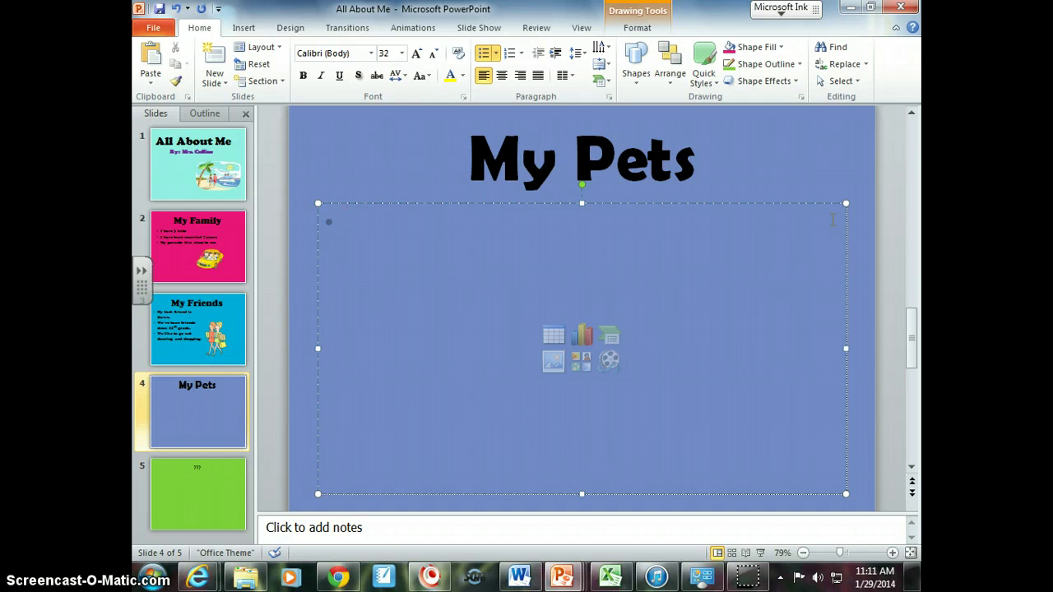
Step: Type the bullets 'I have a chihuahua named Rubi.', 'I have 2 bunnies.' and the hermit crabs line
text(I have a chi)
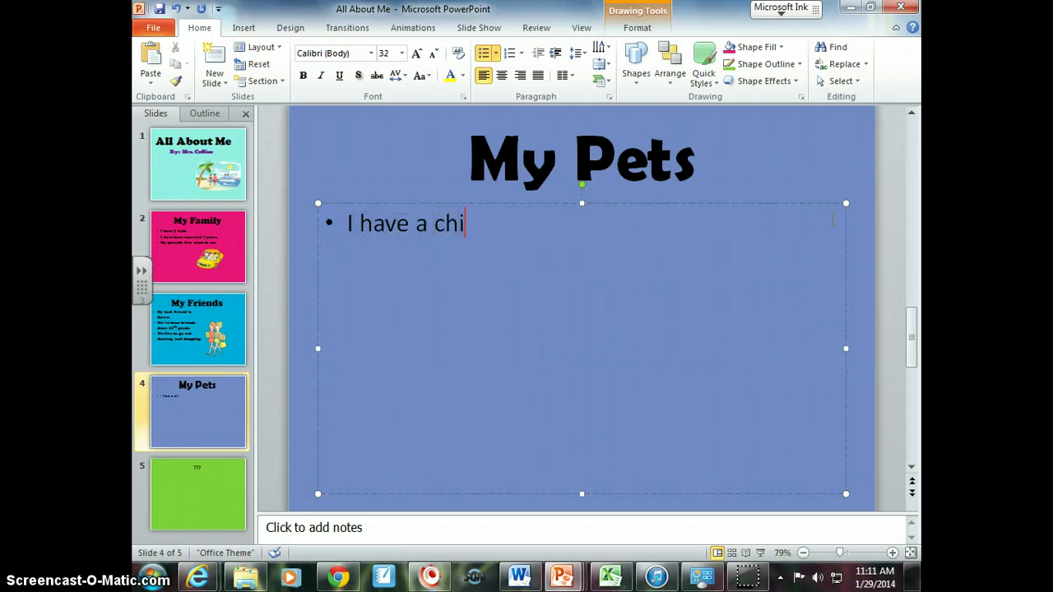
text(huahu)
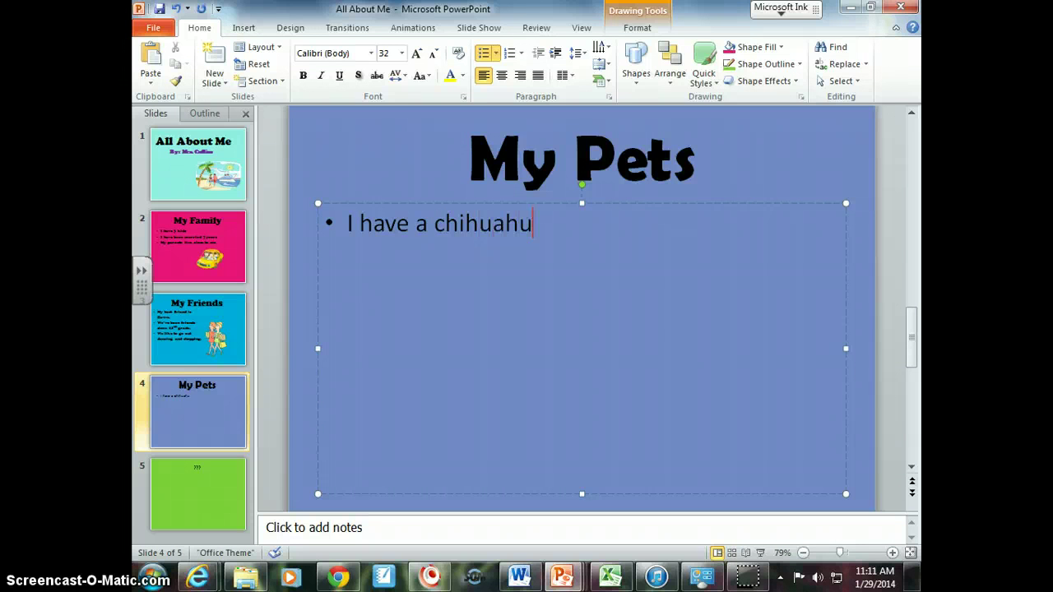
text(a named Rub)
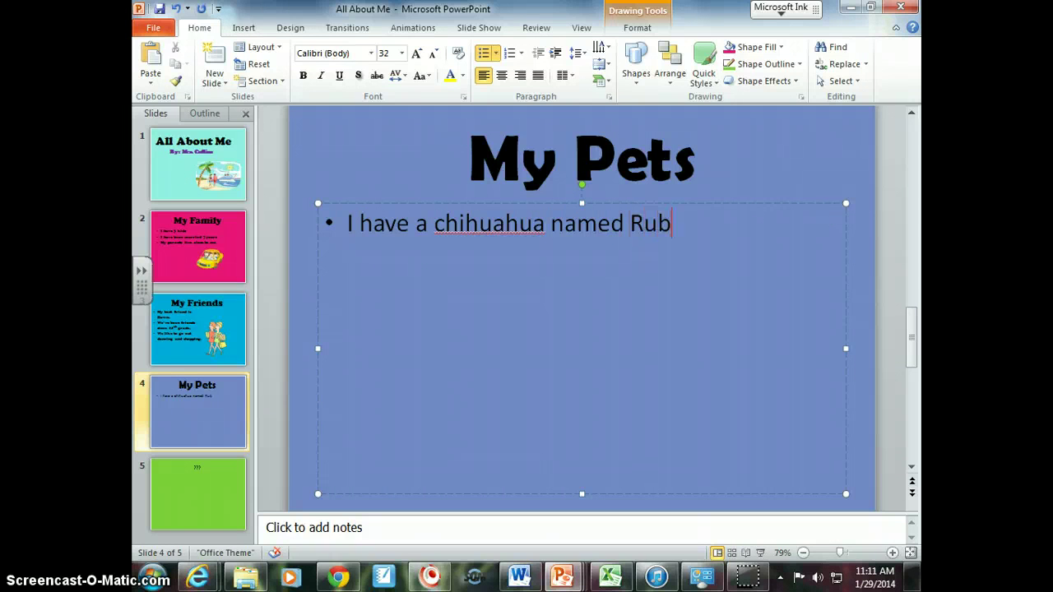
text(i. I have 2 bunnies. )
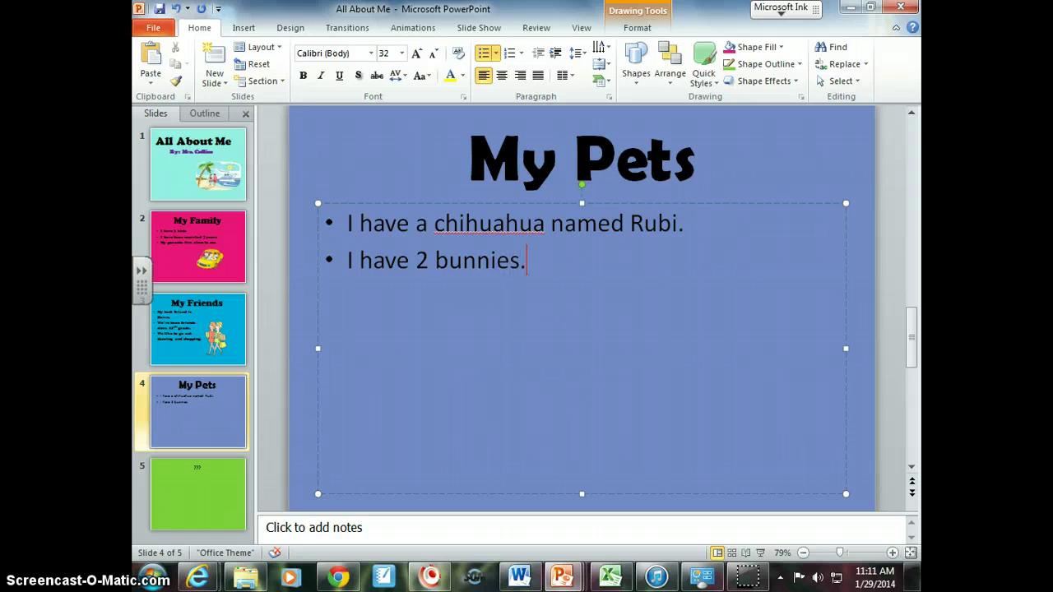
text(I have 2 hermit crabs.)
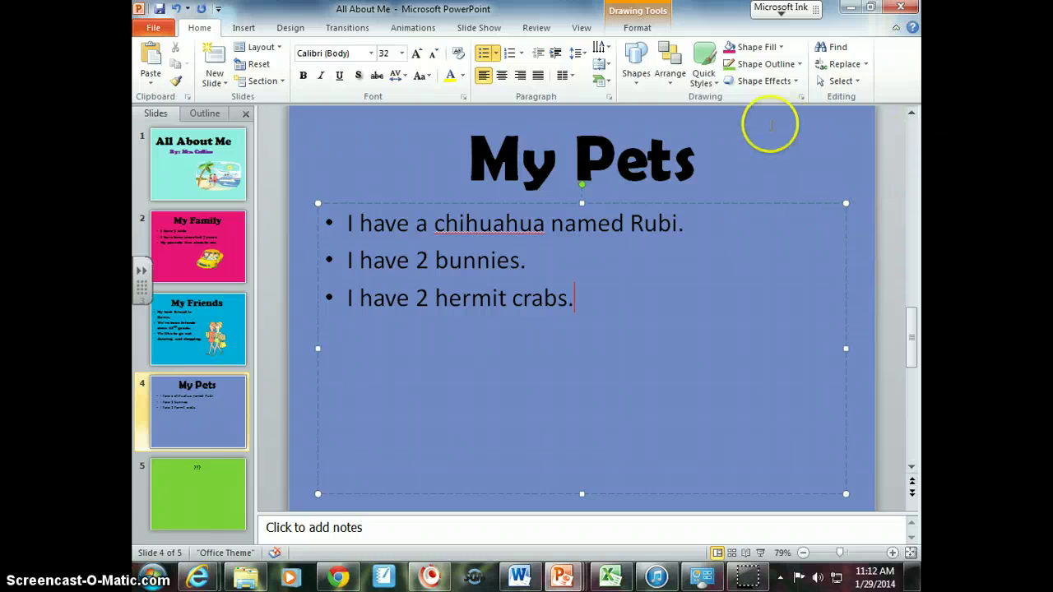
Step: Apply Berlin Sans FB Demi to the three pet bullets, then undo the change
click(766, 163)
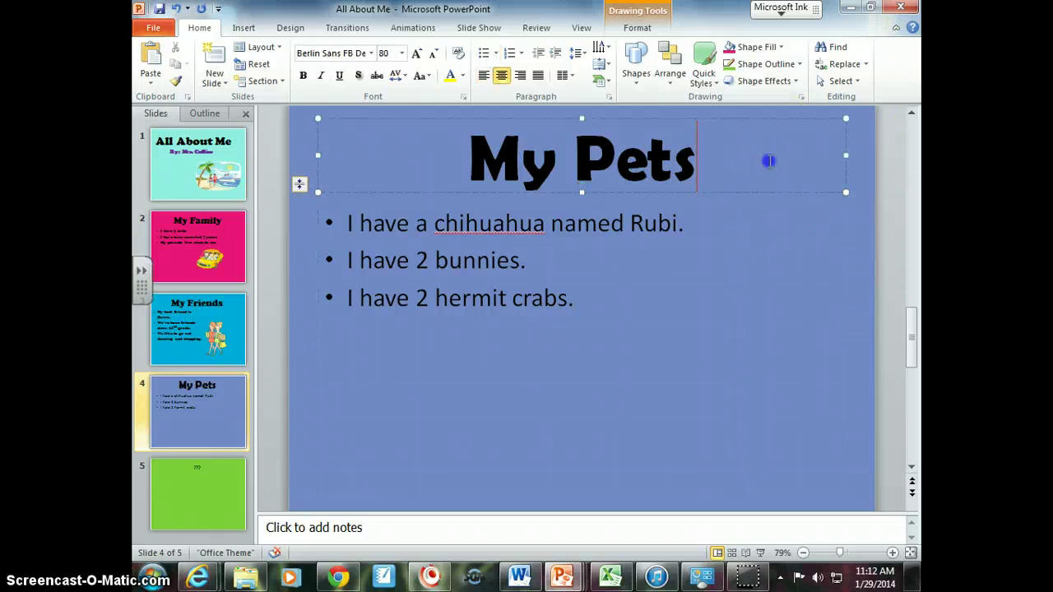
drag(576, 300, 343, 229)
click(371, 53)
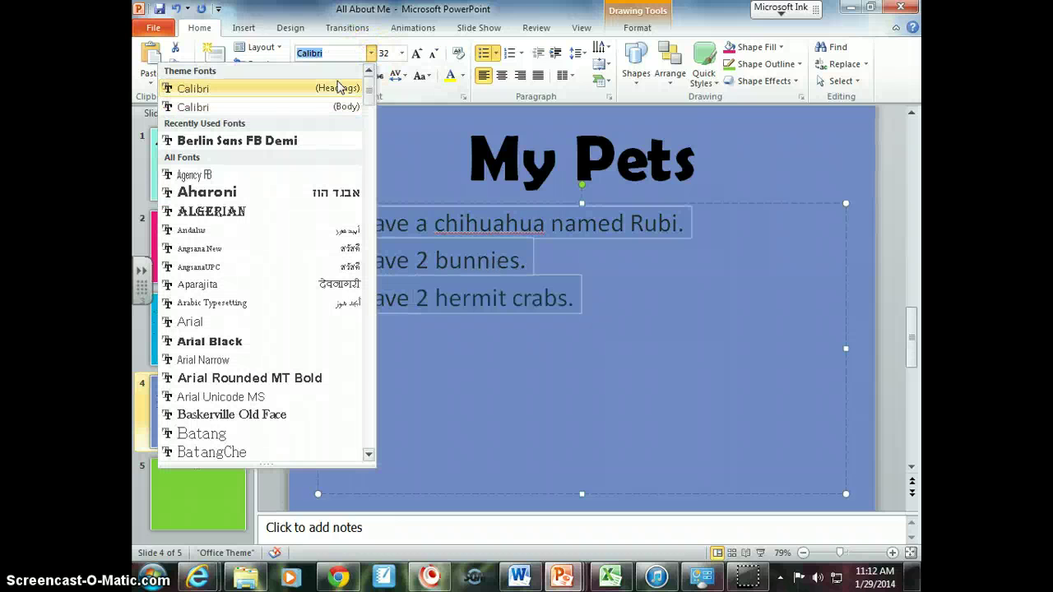
click(280, 140)
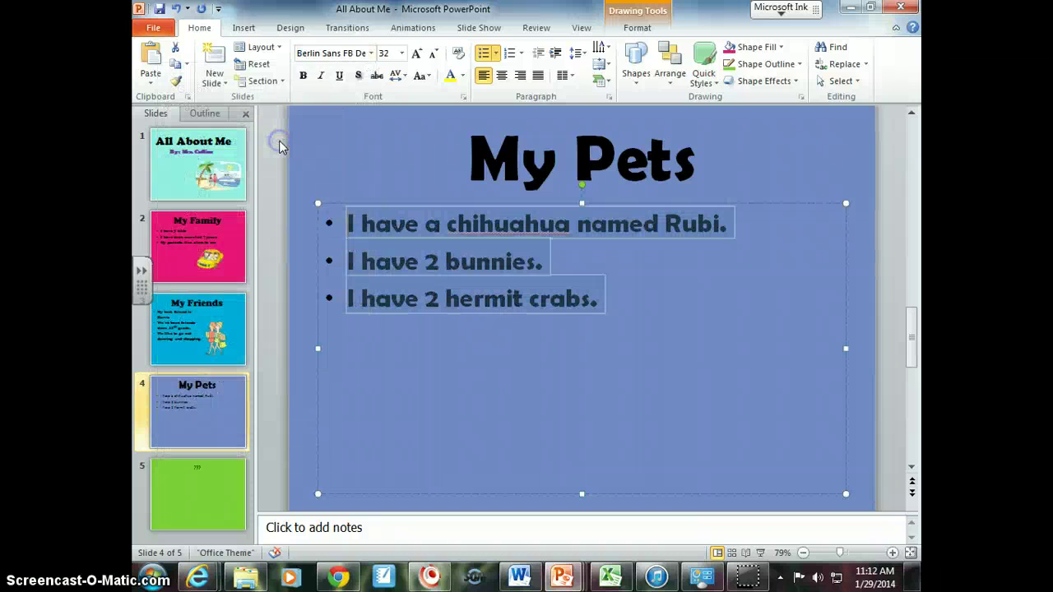
key(ctrl+z)
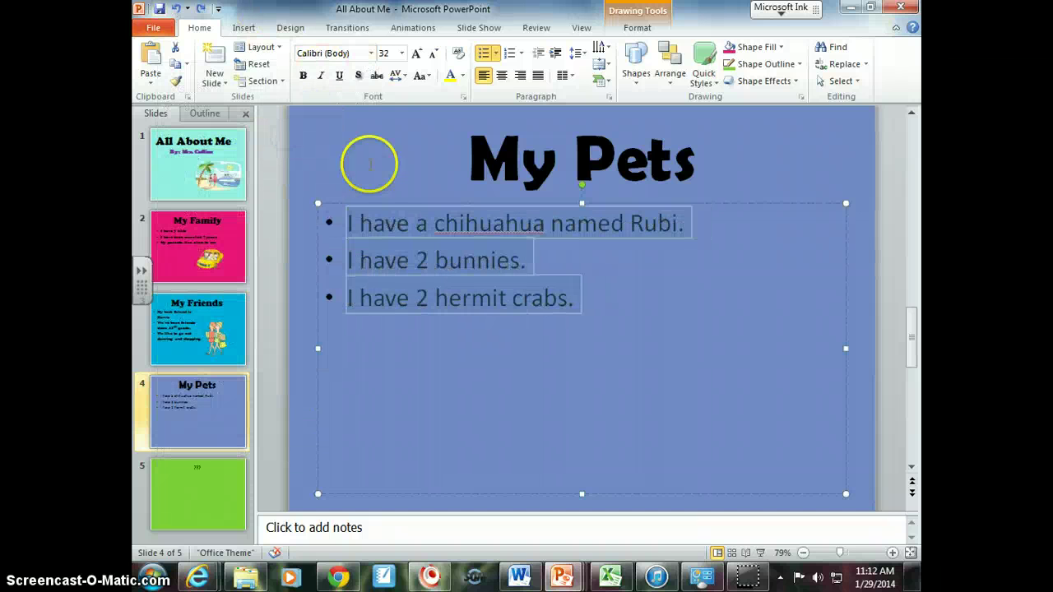
Step: Step back through recent edits and redo them, restoring the bullets' Berlin Sans FB Demi font
click(369, 165)
click(176, 9)
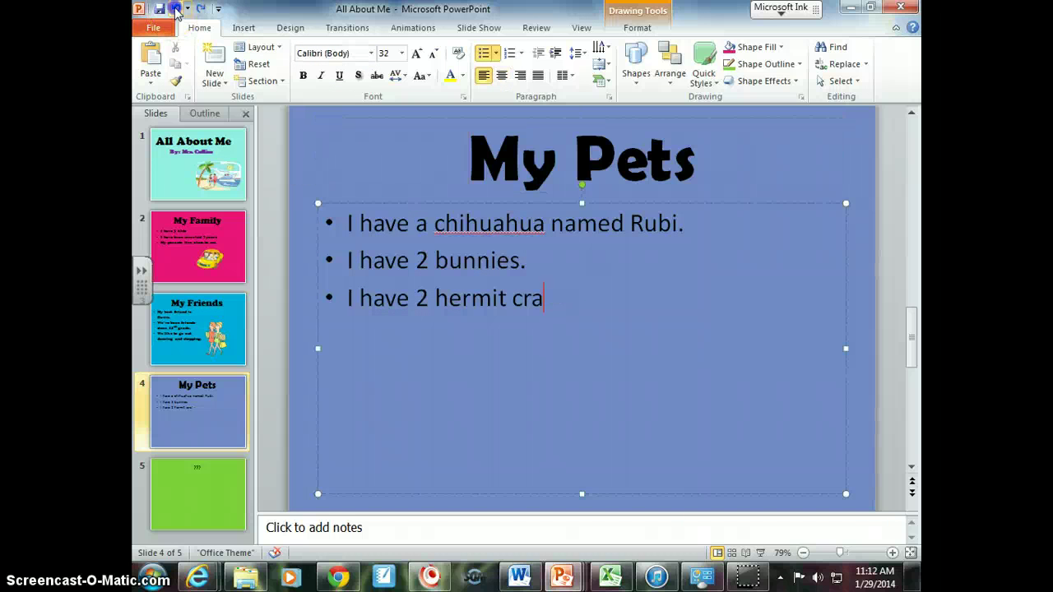
click(175, 9)
click(175, 9)
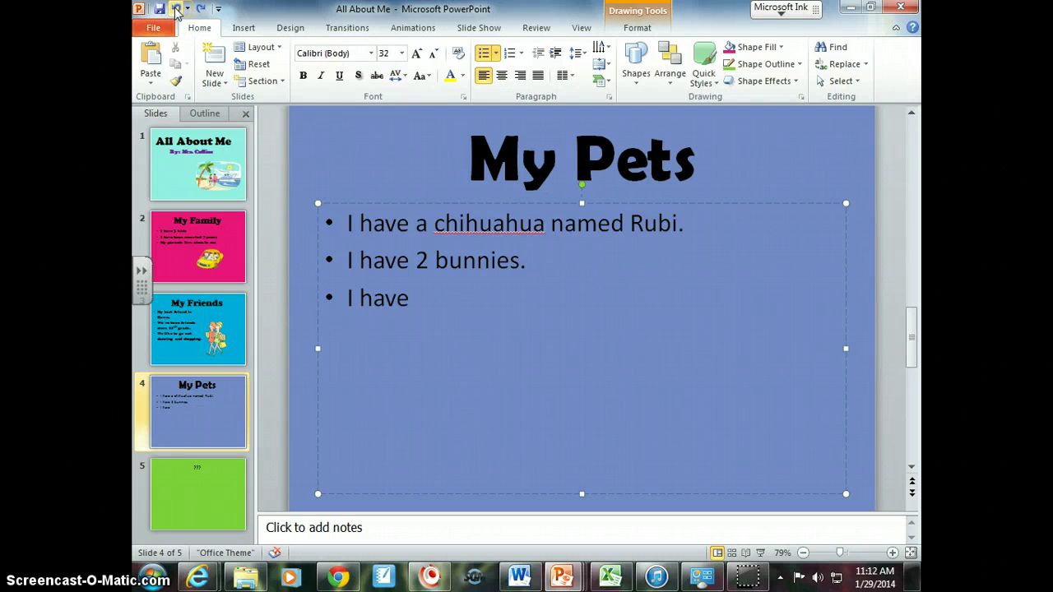
click(200, 9)
click(200, 9)
click(200, 9)
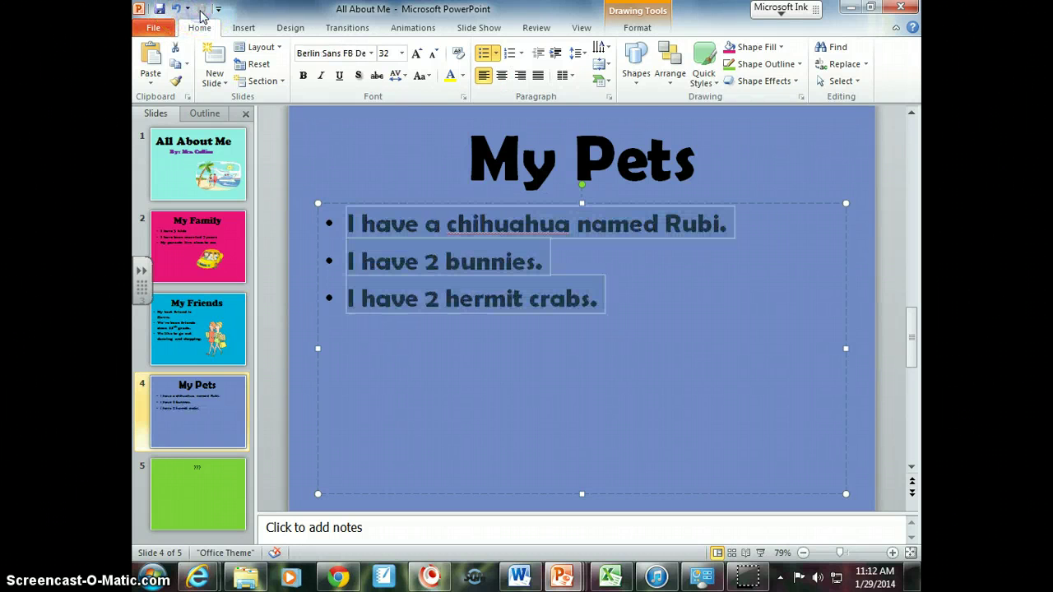
click(372, 167)
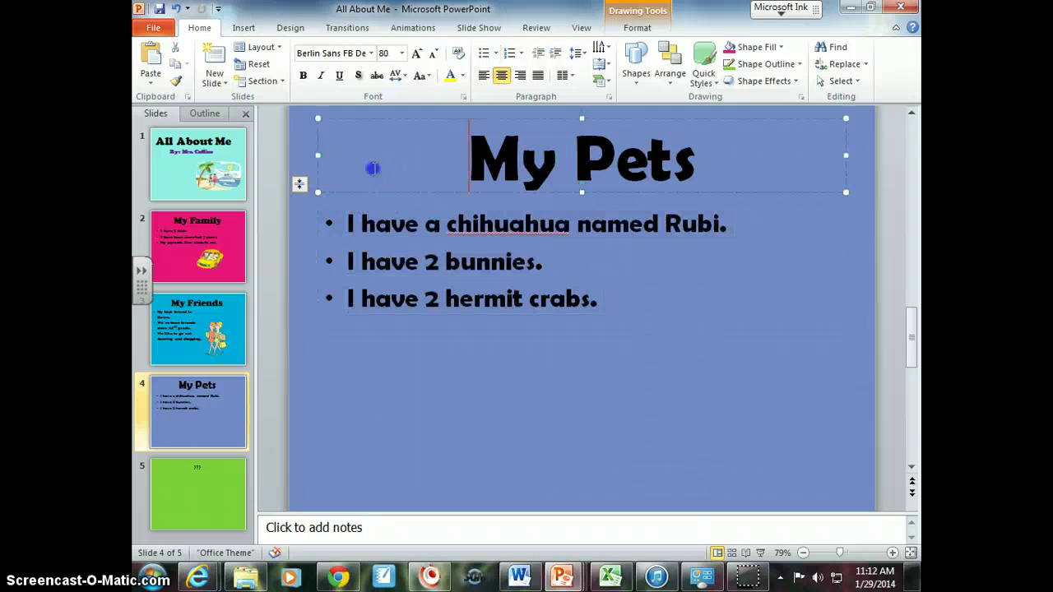
Step: Search the Clip Art pane for 'chihuahua'
click(243, 28)
click(220, 76)
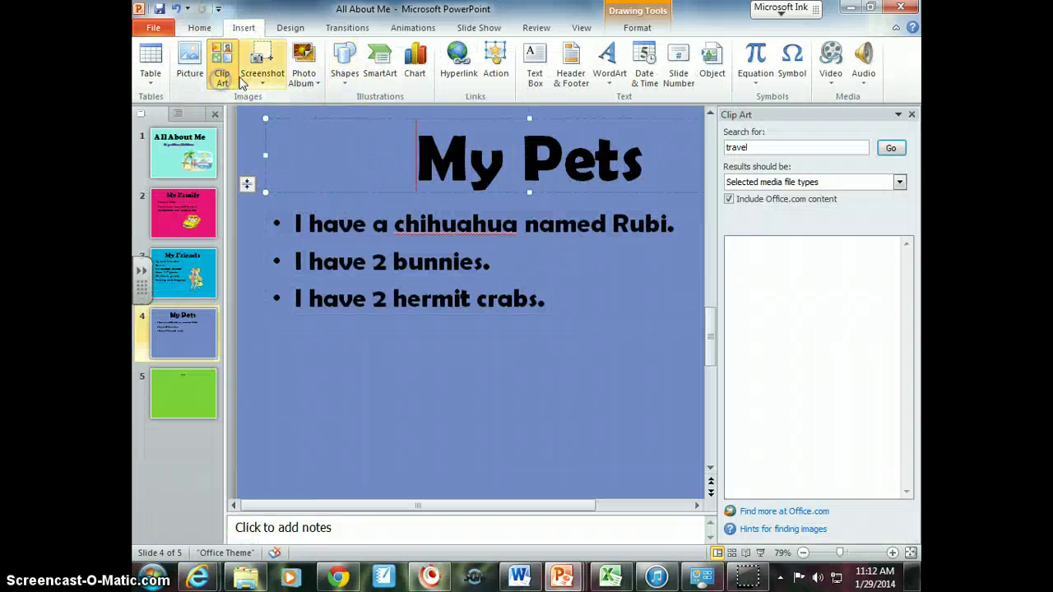
double_click(774, 147)
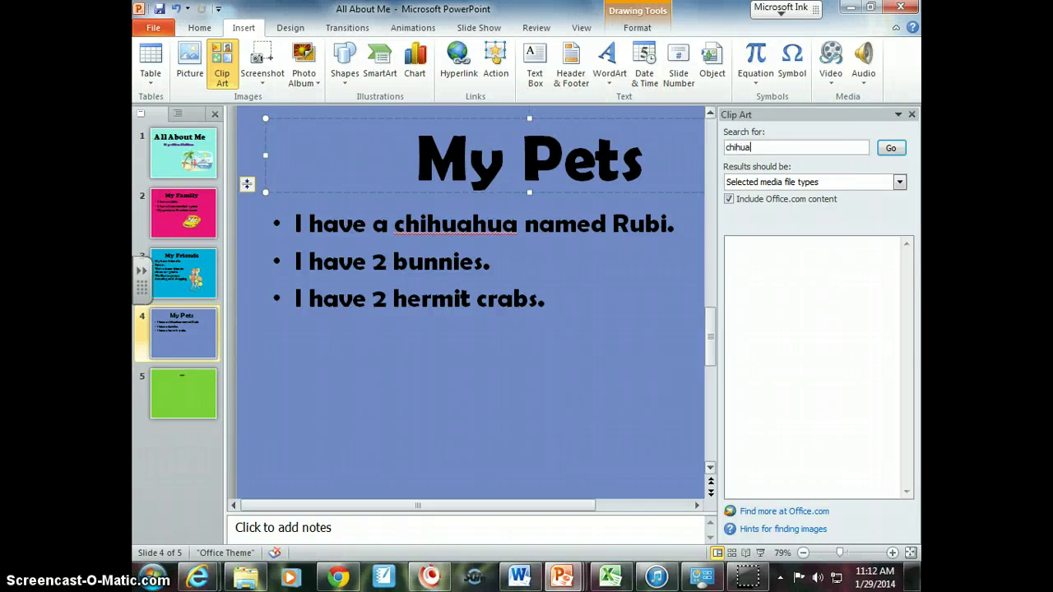
text(chihuahua)
key(Return)
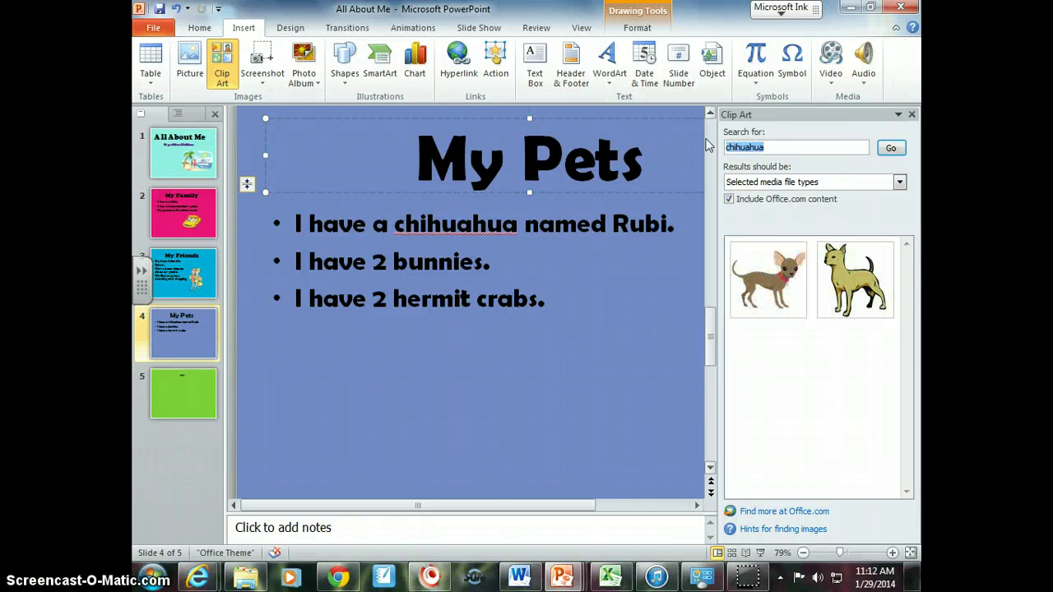
Step: Insert the first chihuahua clip, move it to the lower left and enlarge it
click(823, 260)
click(774, 265)
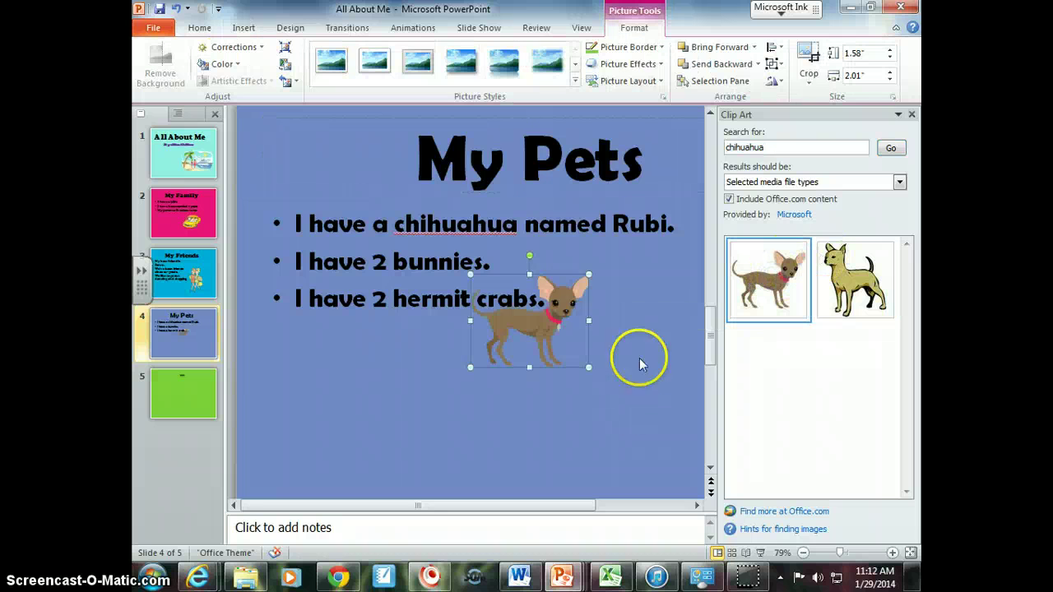
drag(535, 319, 330, 423)
click(385, 375)
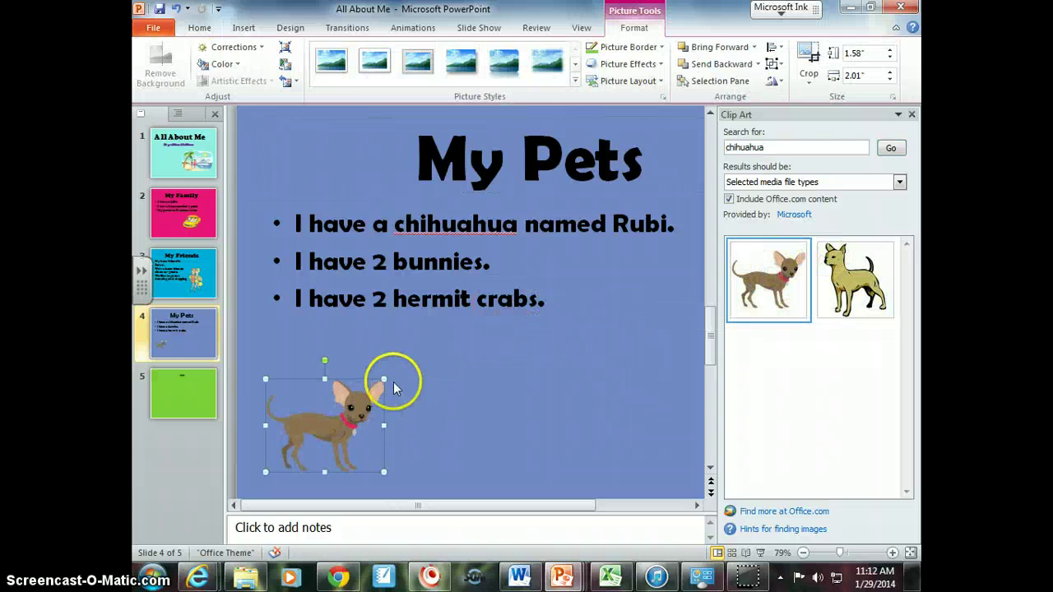
drag(384, 376, 407, 360)
click(492, 378)
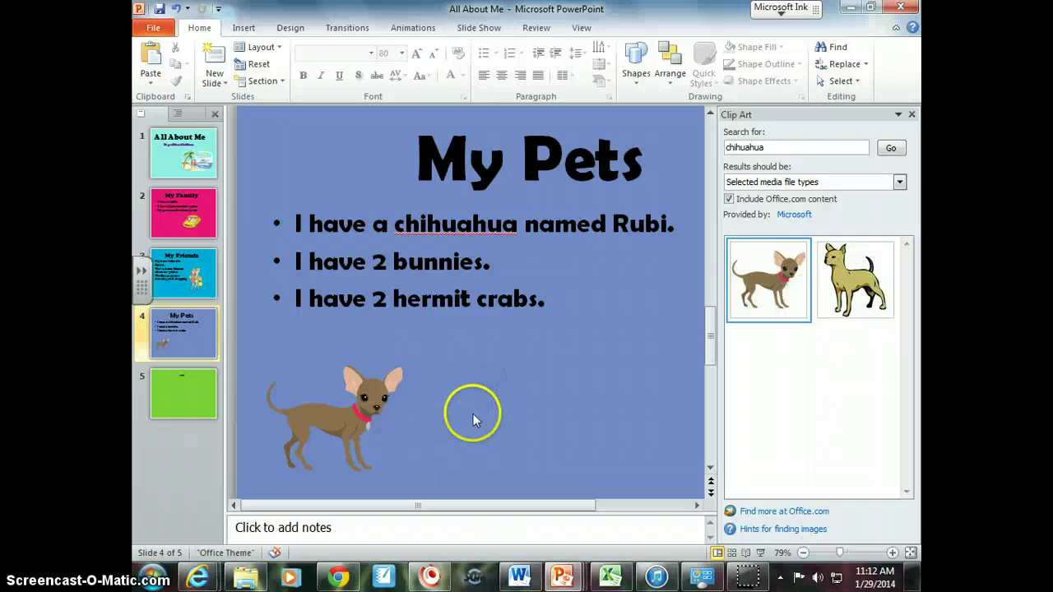
Step: On slide 5, replace the '???' title with 'My School'
click(186, 393)
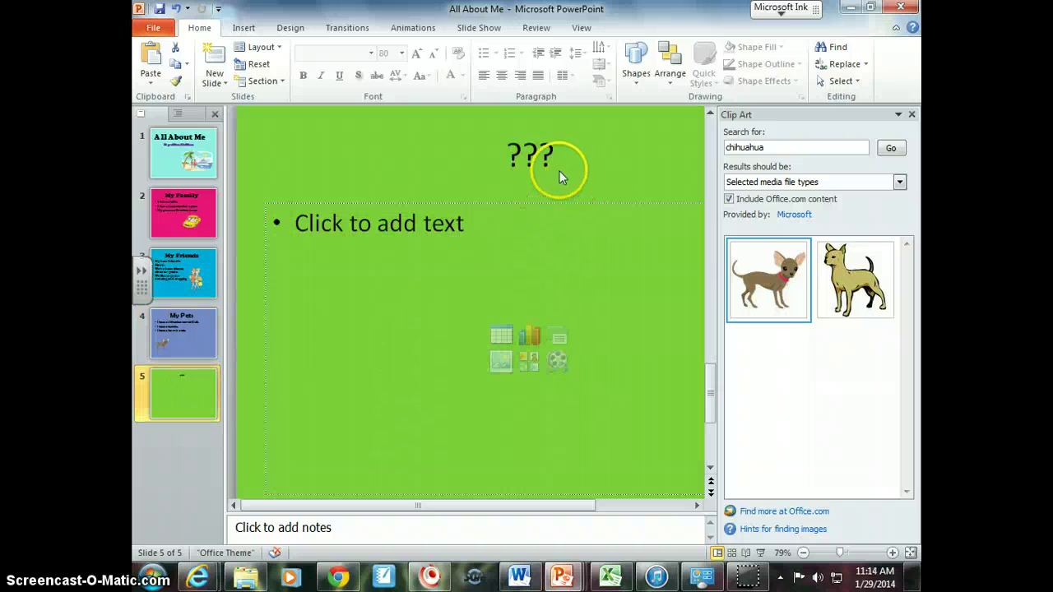
click(541, 165)
drag(574, 159, 512, 171)
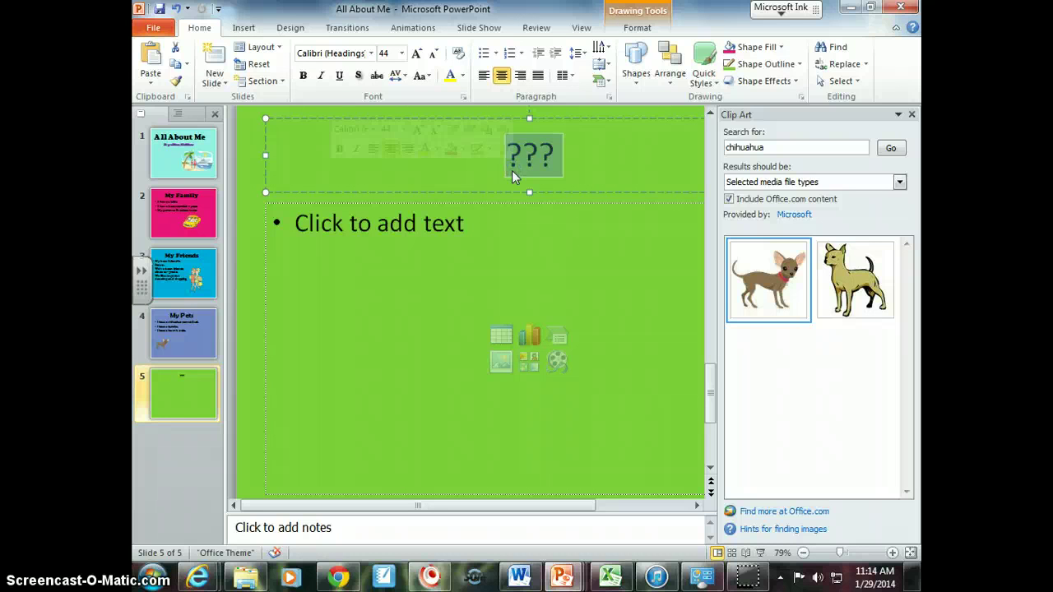
text(My )
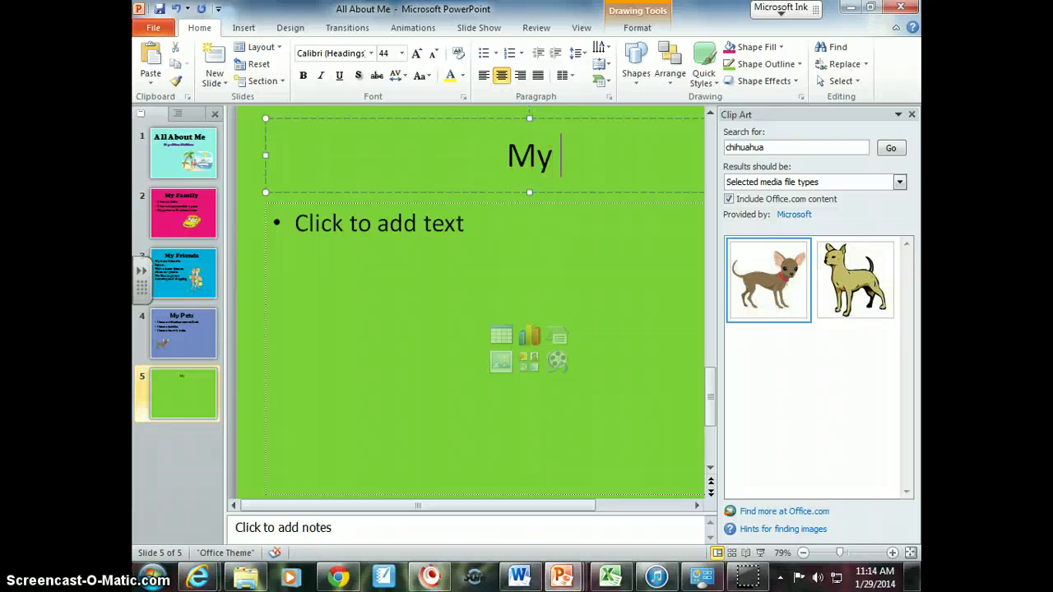
text(School)
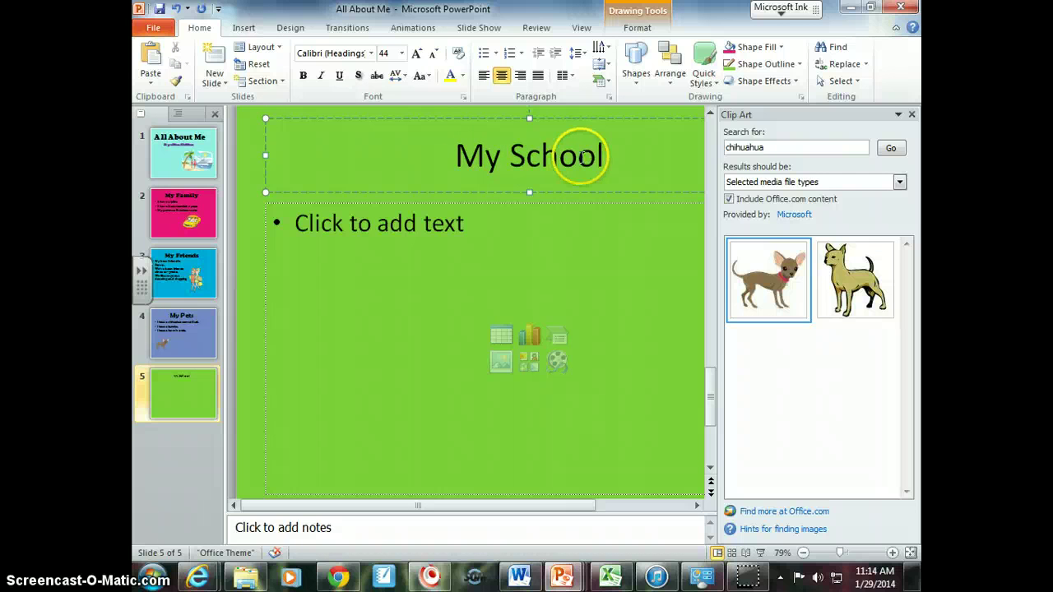
Step: Format the 'My School' title in Berlin Sans FB Demi at 66 pt
drag(630, 157, 484, 170)
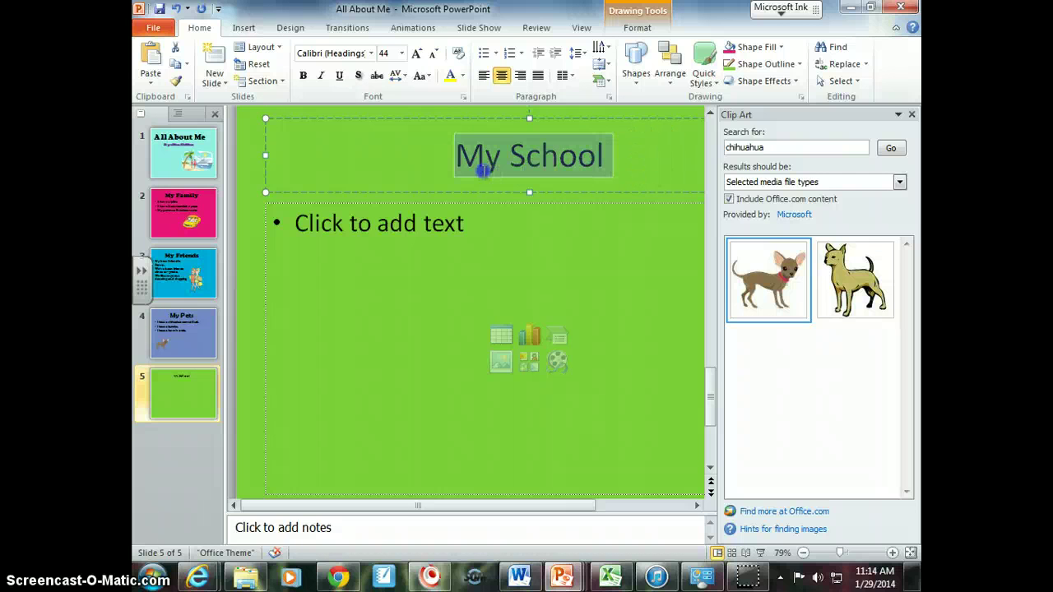
click(371, 52)
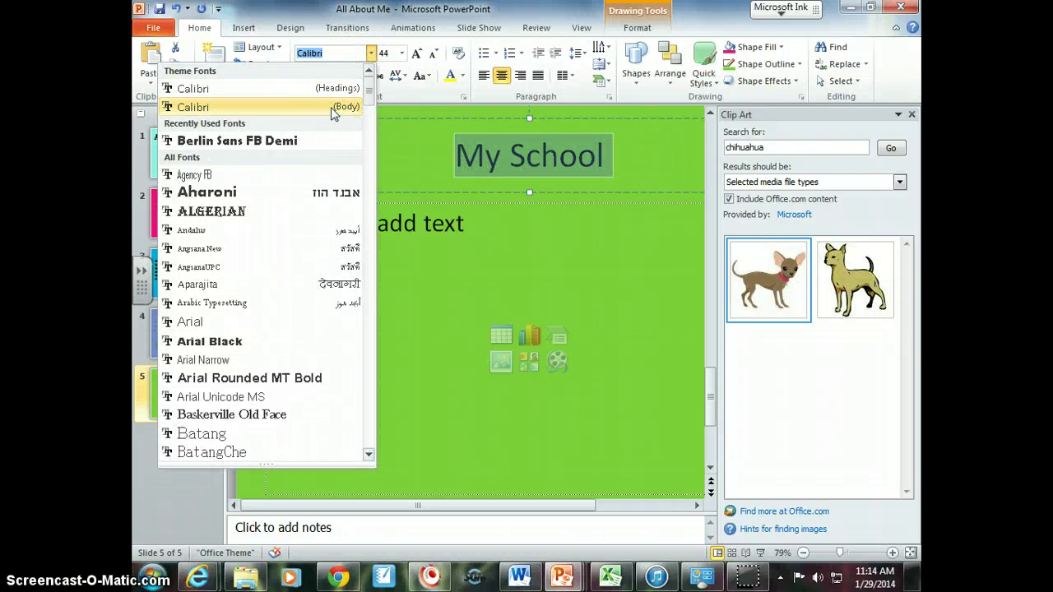
click(296, 140)
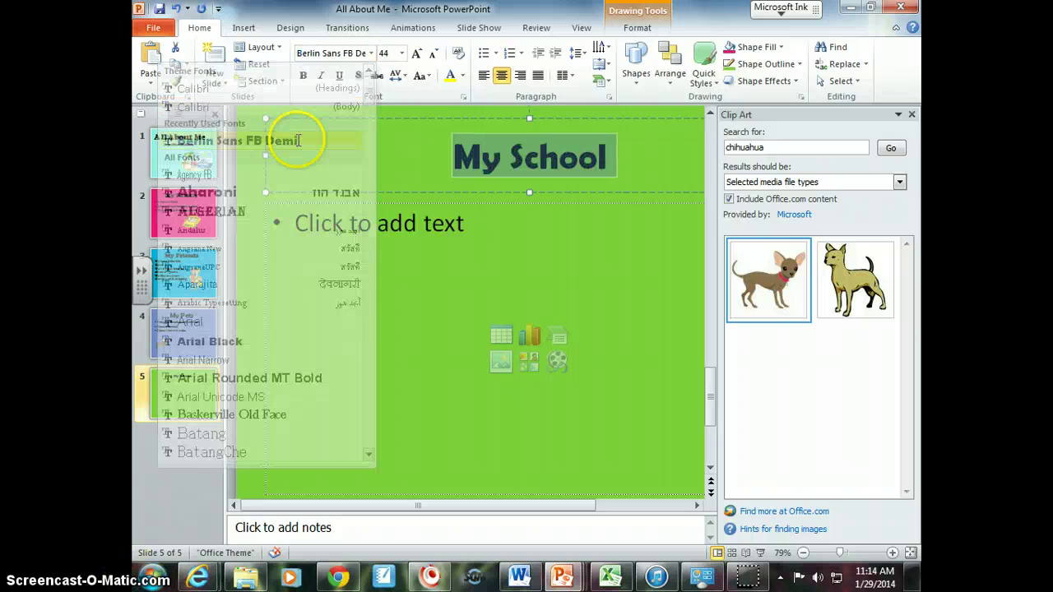
click(402, 52)
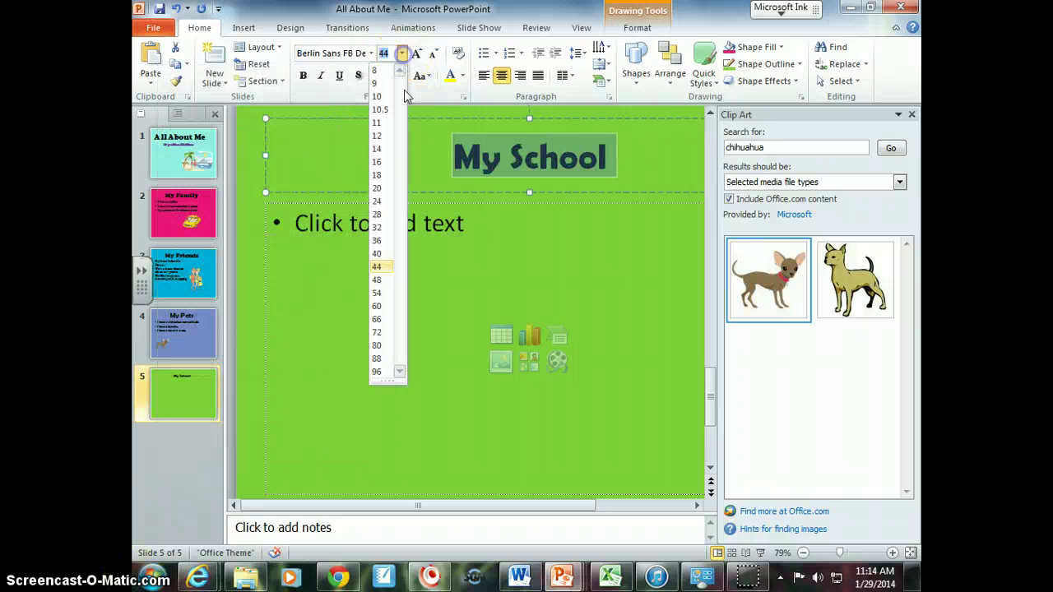
click(377, 333)
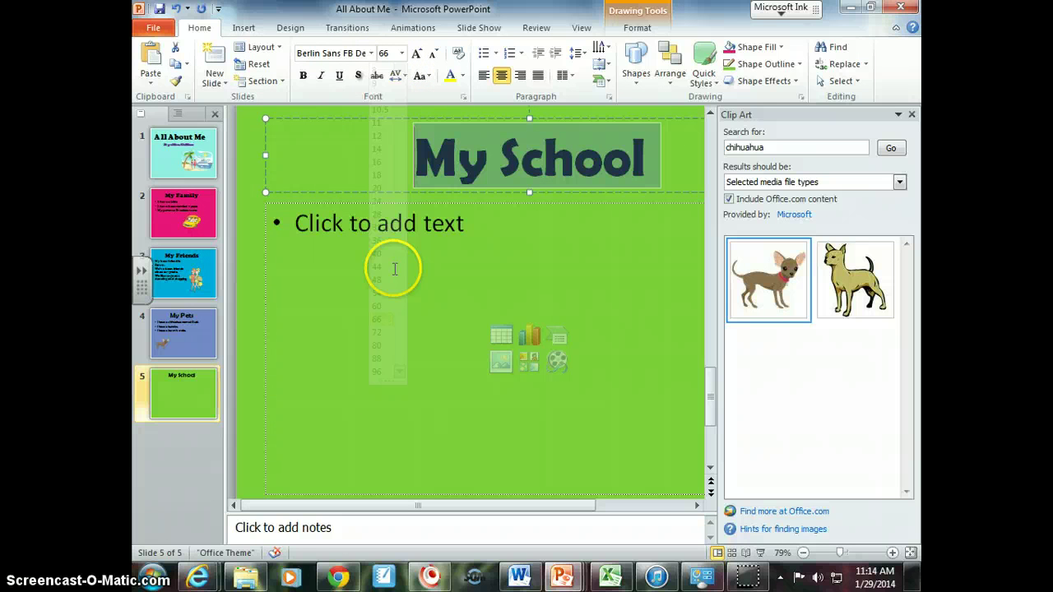
click(449, 251)
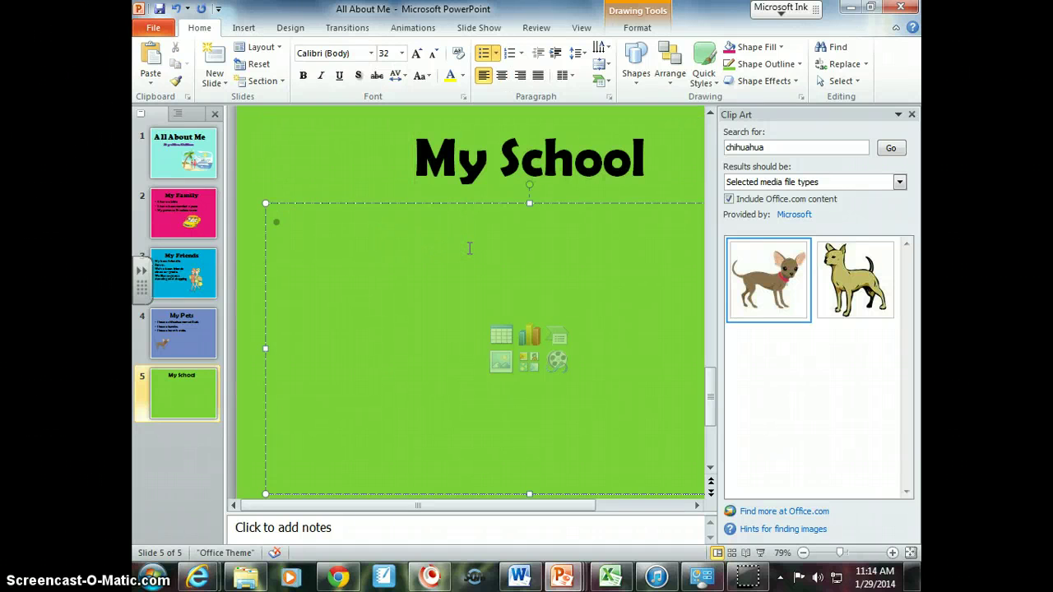
Step: Add bullets 'Whitney Young Elementary', 'I am in STLP.', 'I love cheerleading' in Berlin Sans FB Demi
text(Whitney Y)
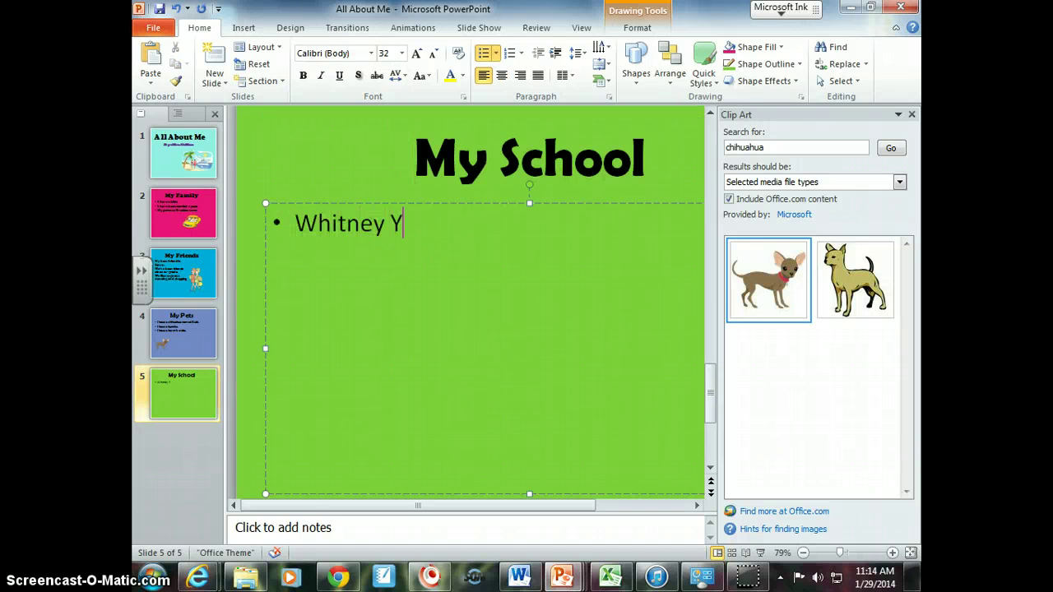
text(oung Elementary )
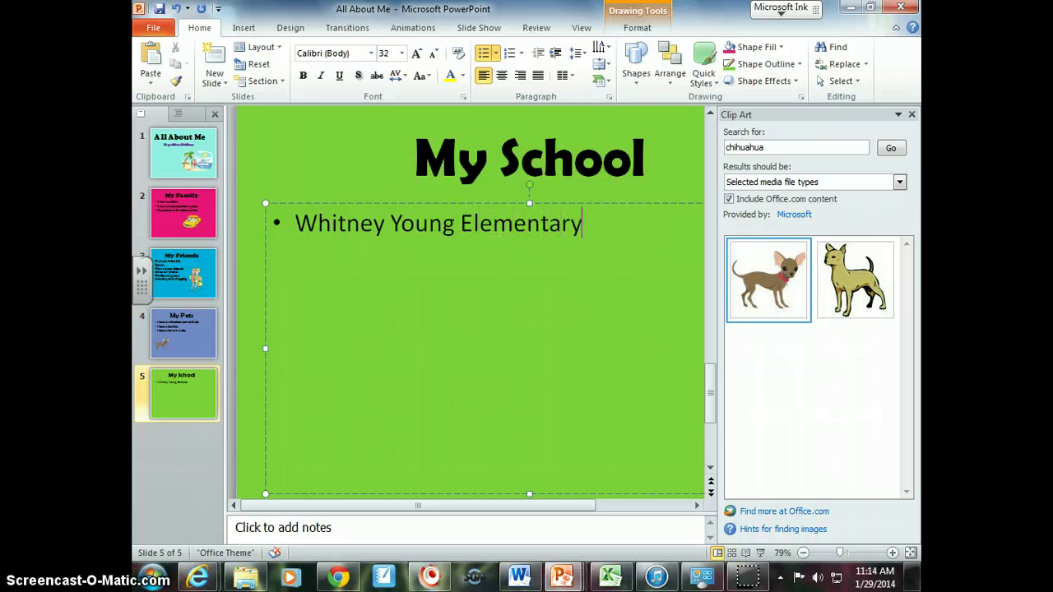
text(I am in STLP. I)
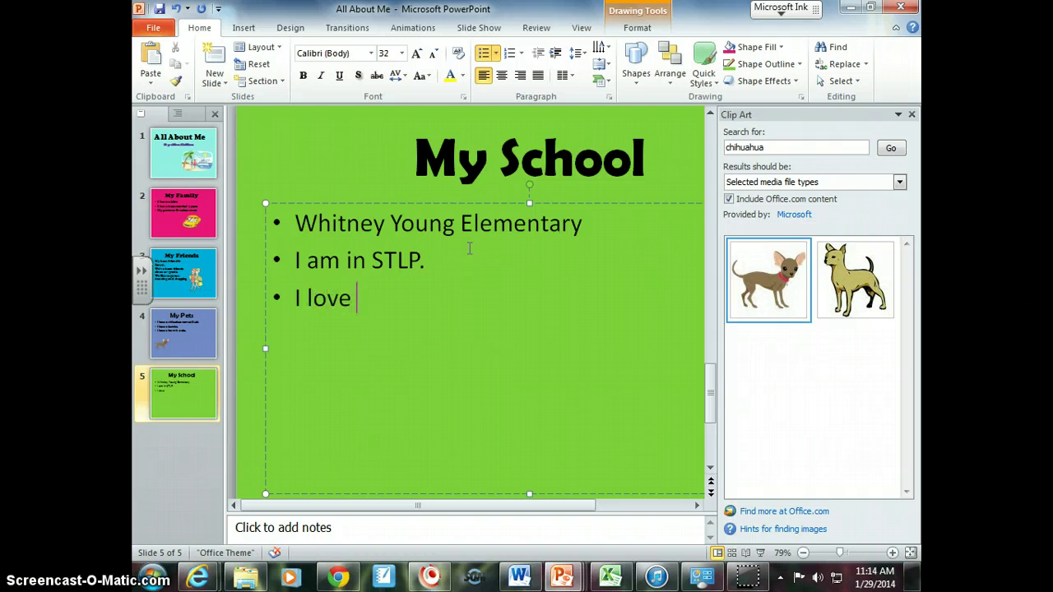
text( love cheerleading.)
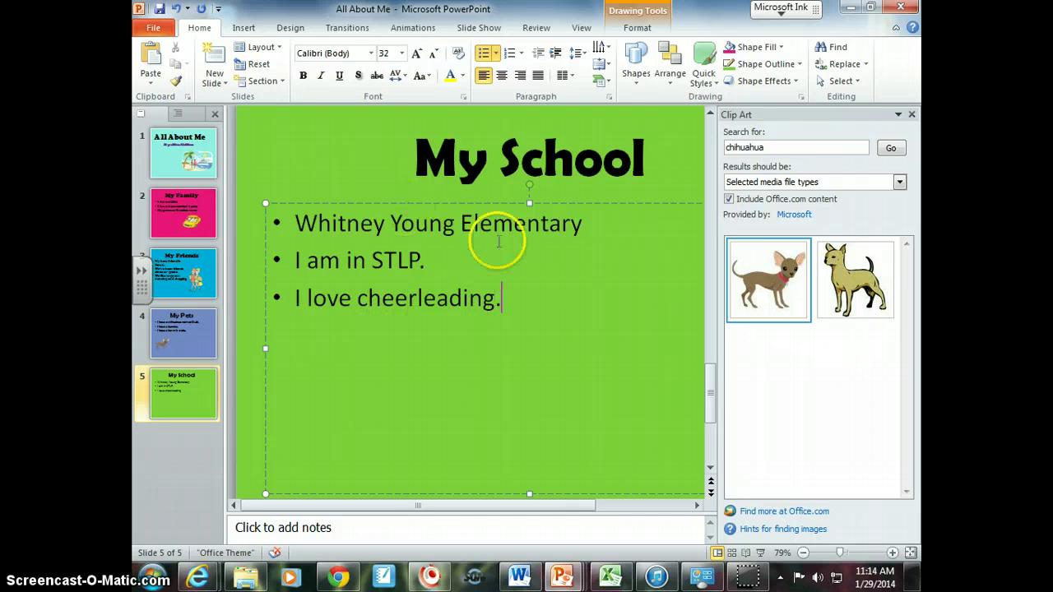
drag(510, 297, 298, 225)
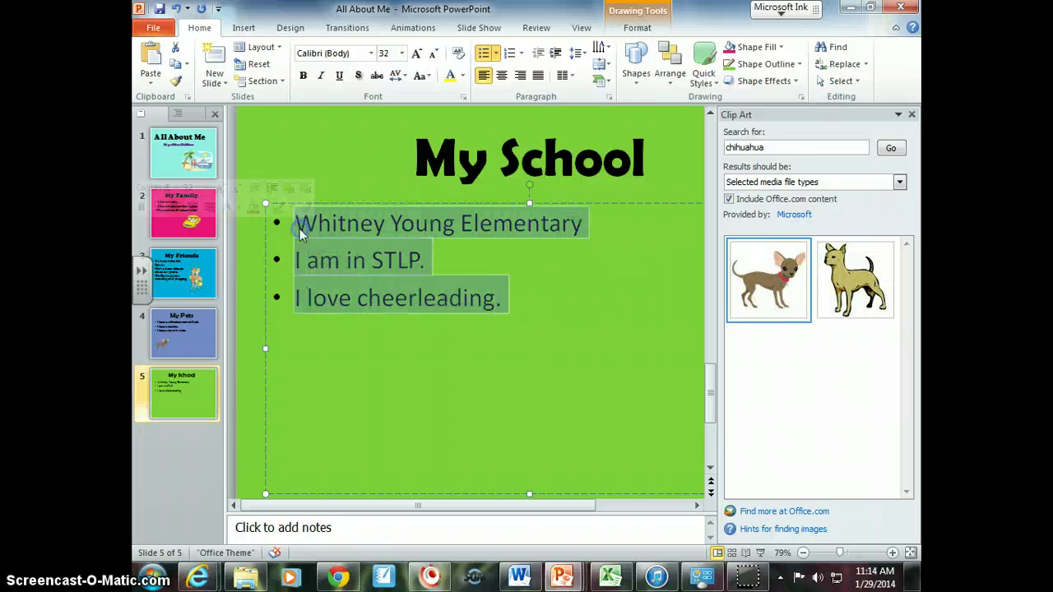
click(371, 53)
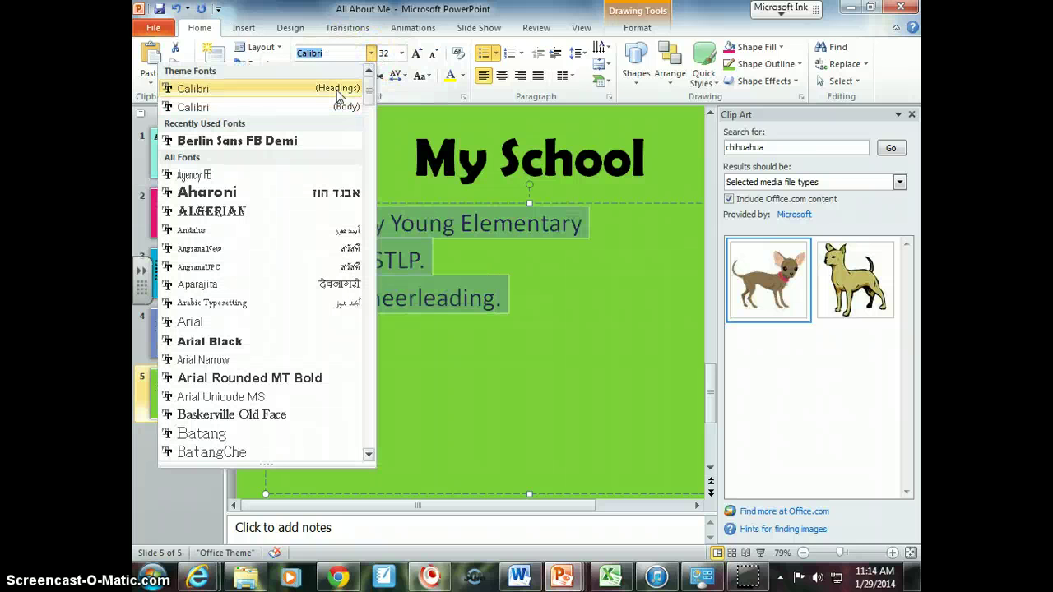
click(232, 140)
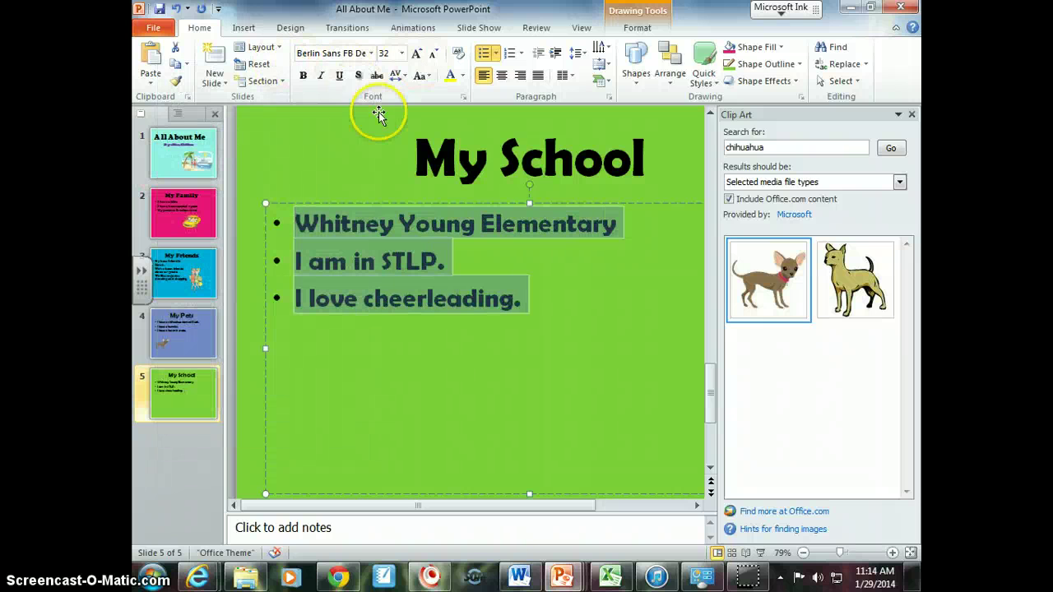
click(354, 161)
double_click(774, 146)
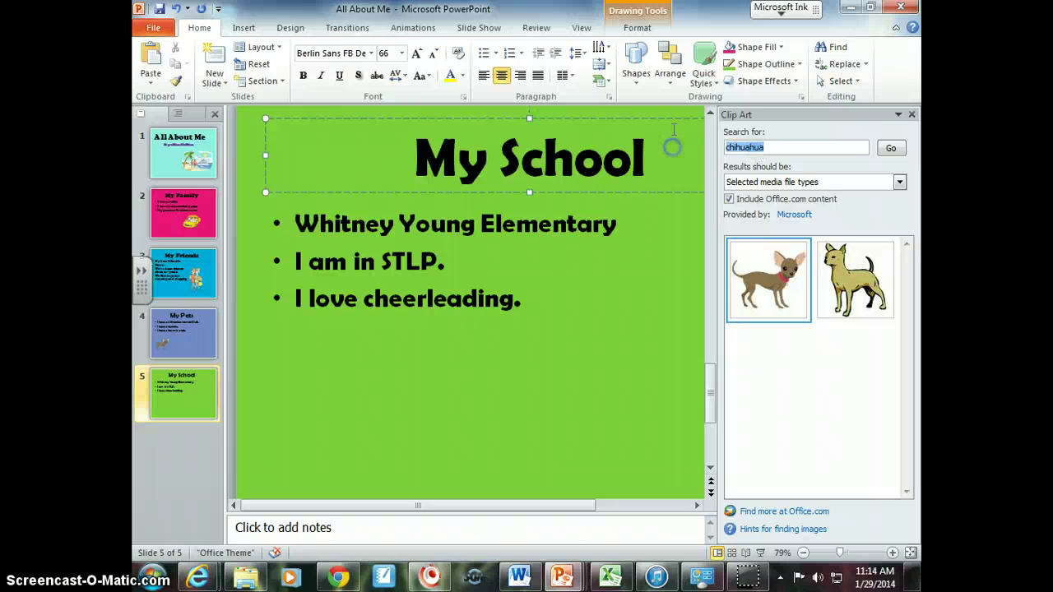
Step: Search clip art for 'school', try placing a clip on the slide, then delete it
text(school)
key(Return)
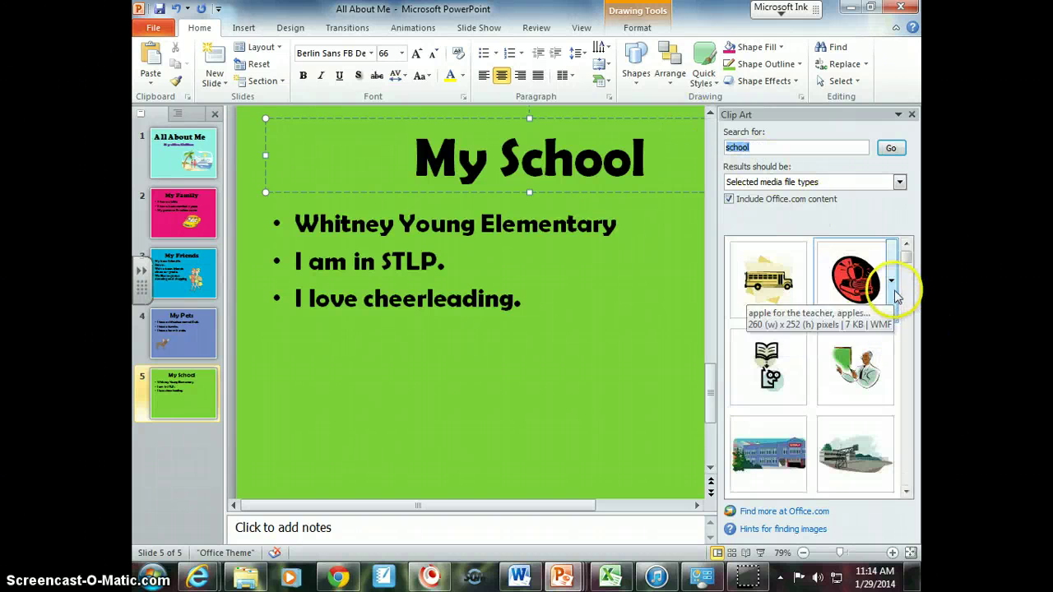
drag(907, 259, 911, 273)
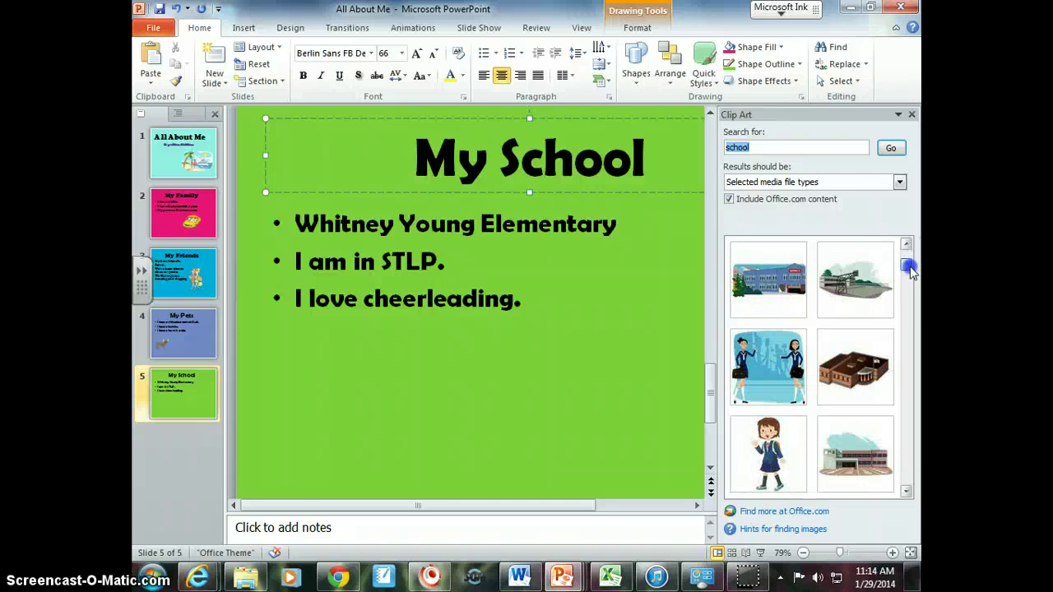
drag(767, 280, 650, 404)
key(Delete)
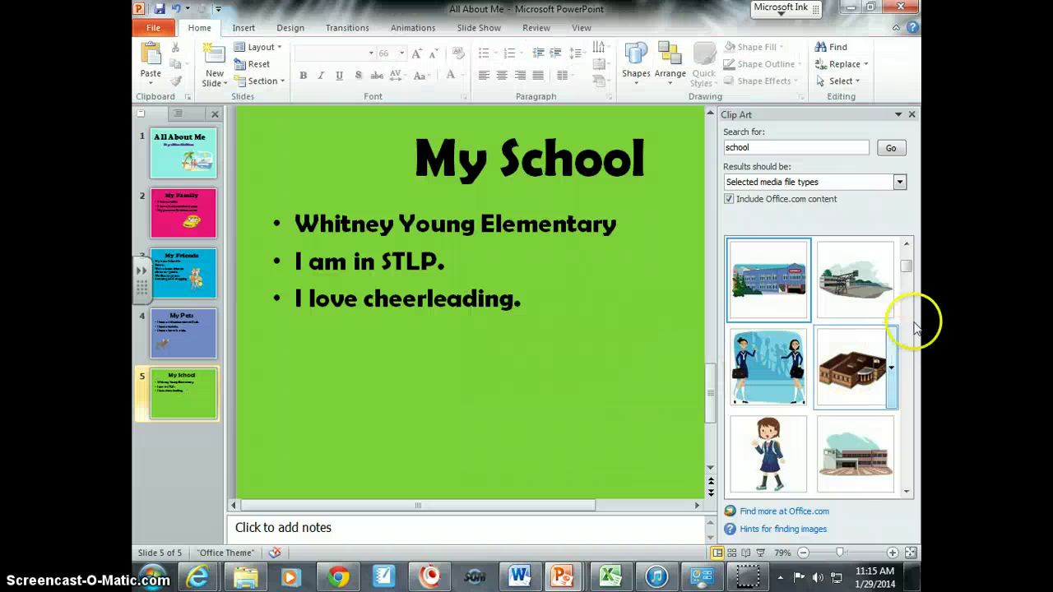
drag(908, 272, 907, 296)
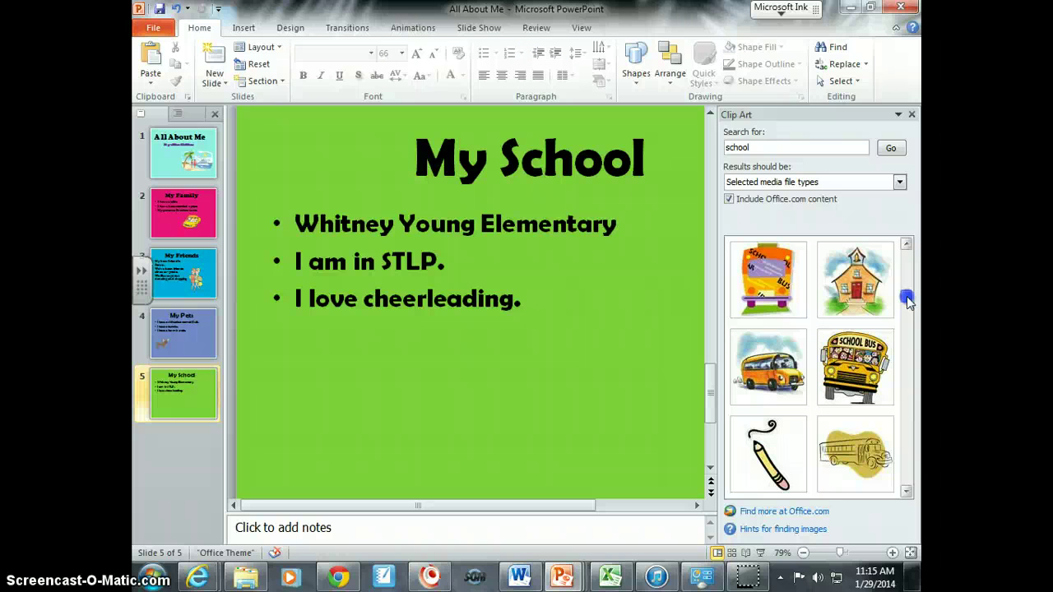
Step: Insert the yellow school bus clip, shrink it and place it at the lower right
click(856, 366)
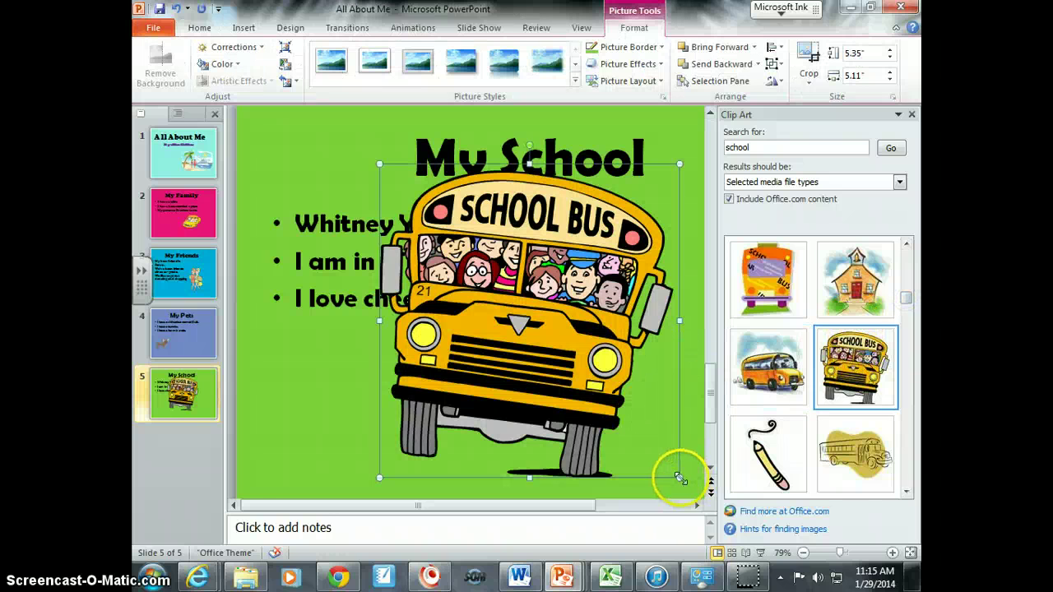
drag(680, 478, 605, 399)
drag(506, 315, 603, 394)
drag(476, 243, 512, 281)
click(514, 251)
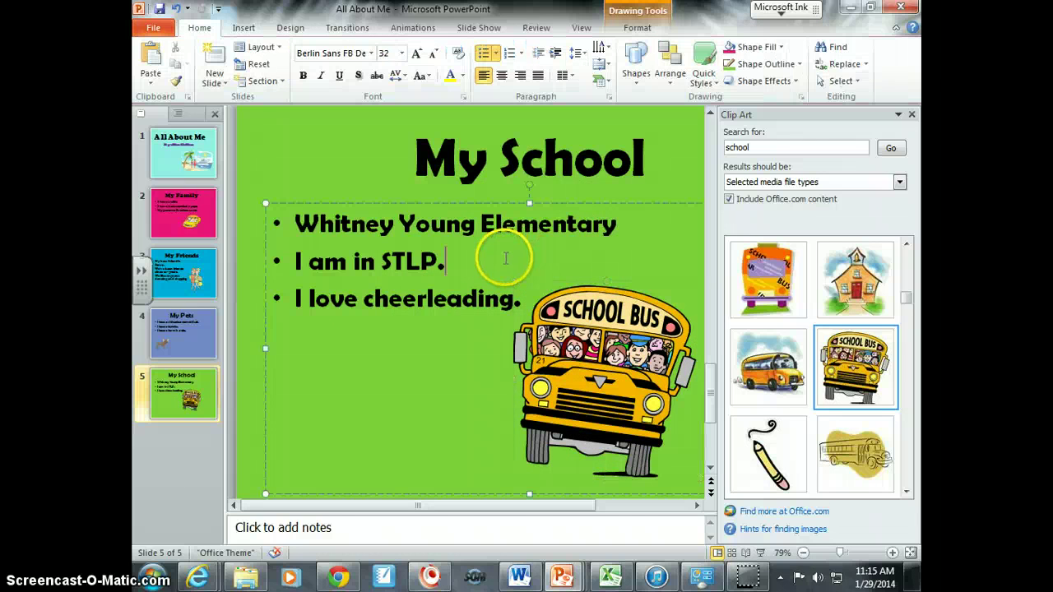
Step: Close the Clip Art pane and save the presentation
click(348, 159)
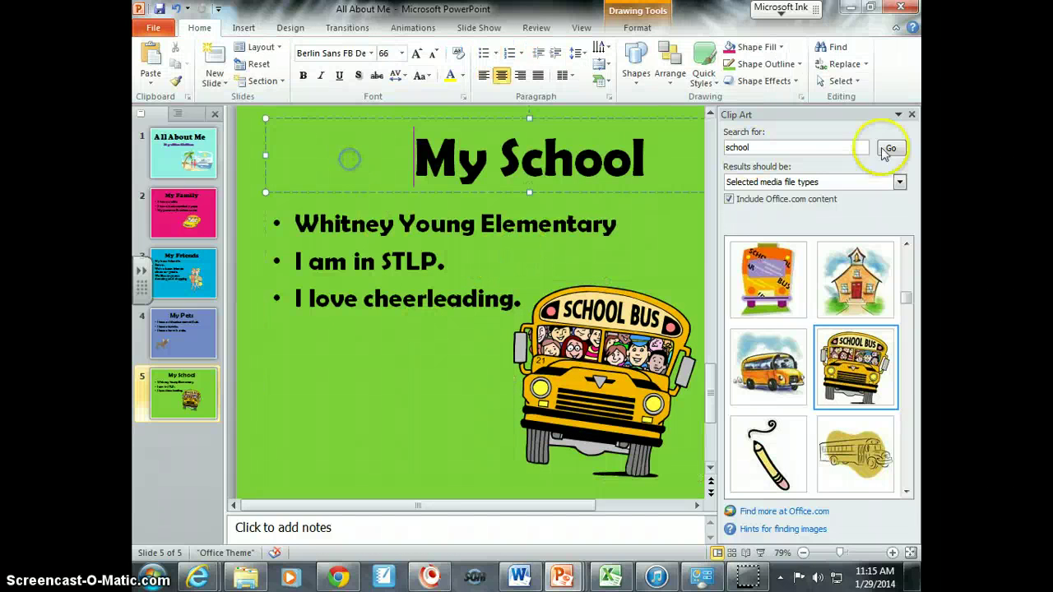
click(912, 114)
click(346, 302)
click(335, 356)
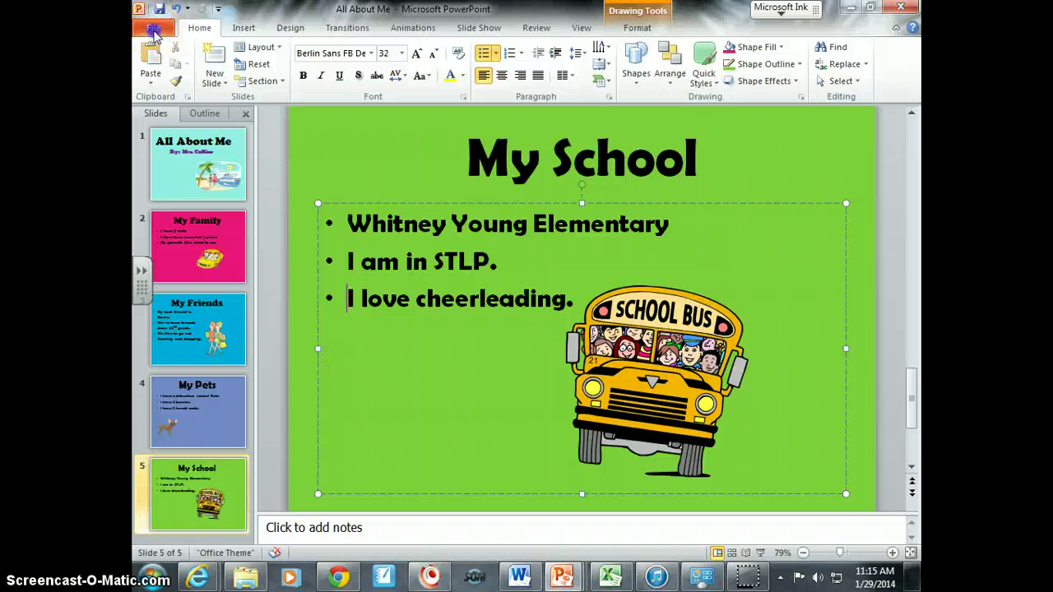
click(153, 31)
click(156, 47)
click(391, 515)
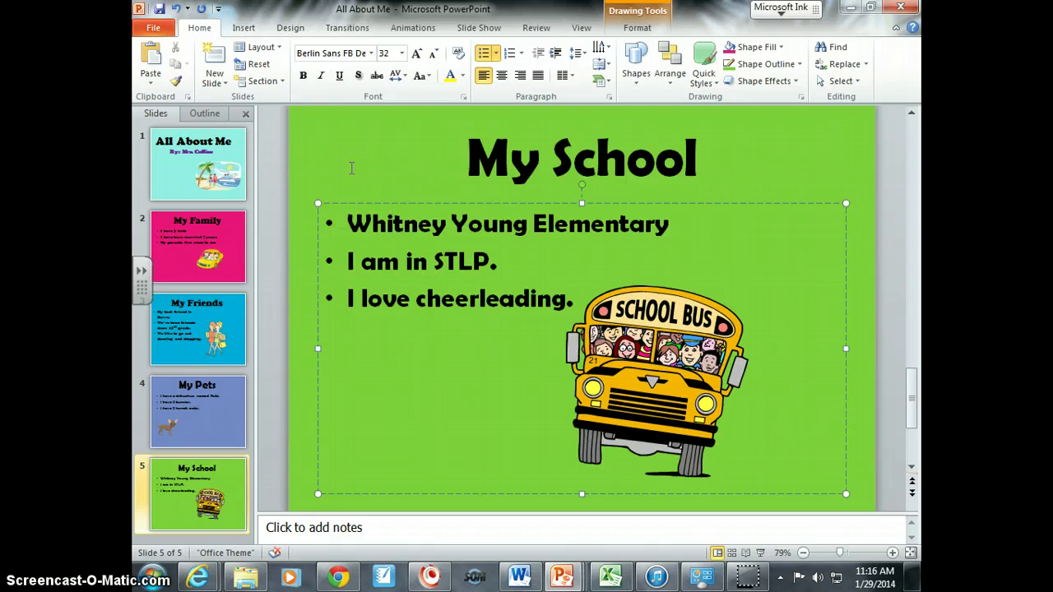
Step: Set the print layout to Handouts: 6 Slides Horizontal in the print preview
click(155, 30)
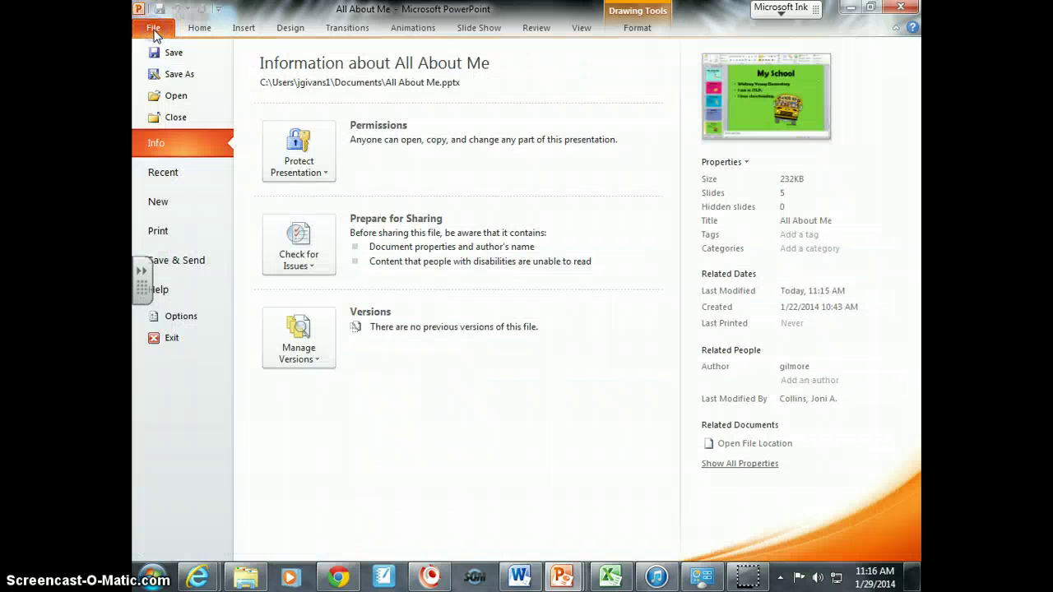
click(180, 232)
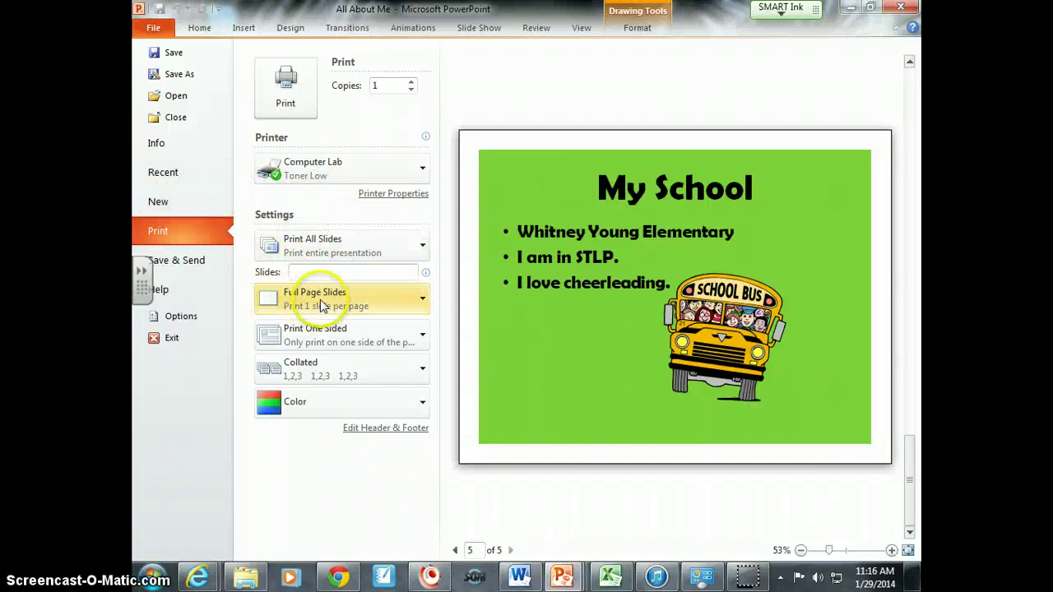
click(420, 302)
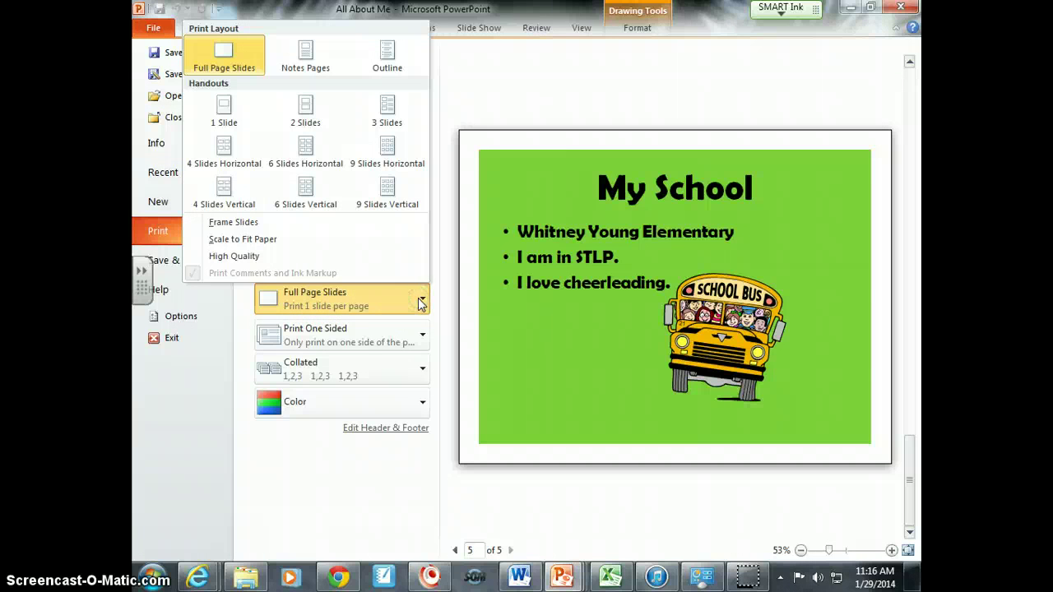
click(309, 149)
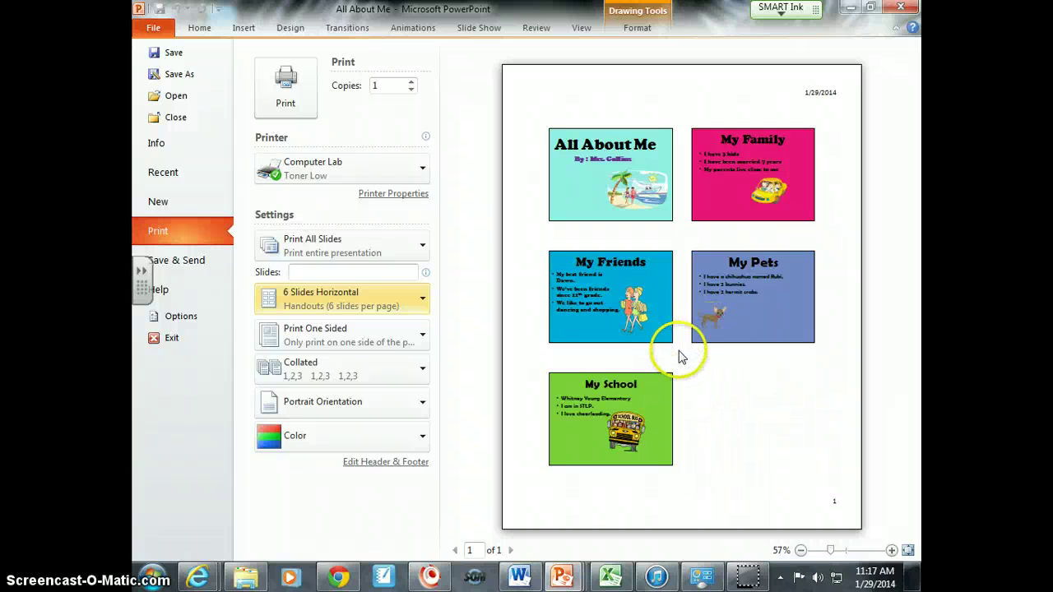
Step: Preview 6 Slides Vertical, revert to 6 Slides Horizontal, and print the handout
click(306, 300)
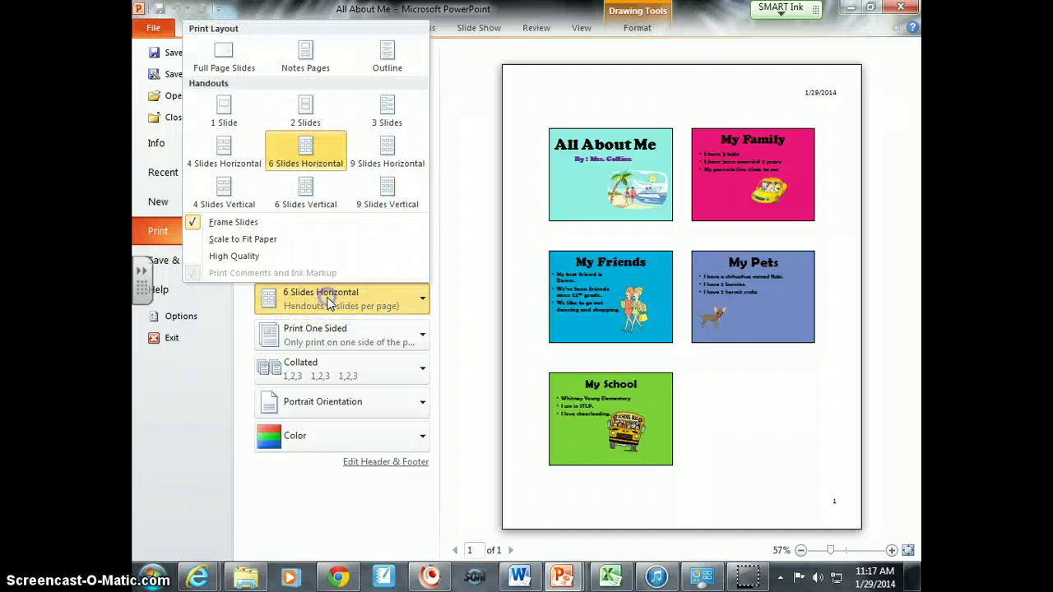
click(301, 202)
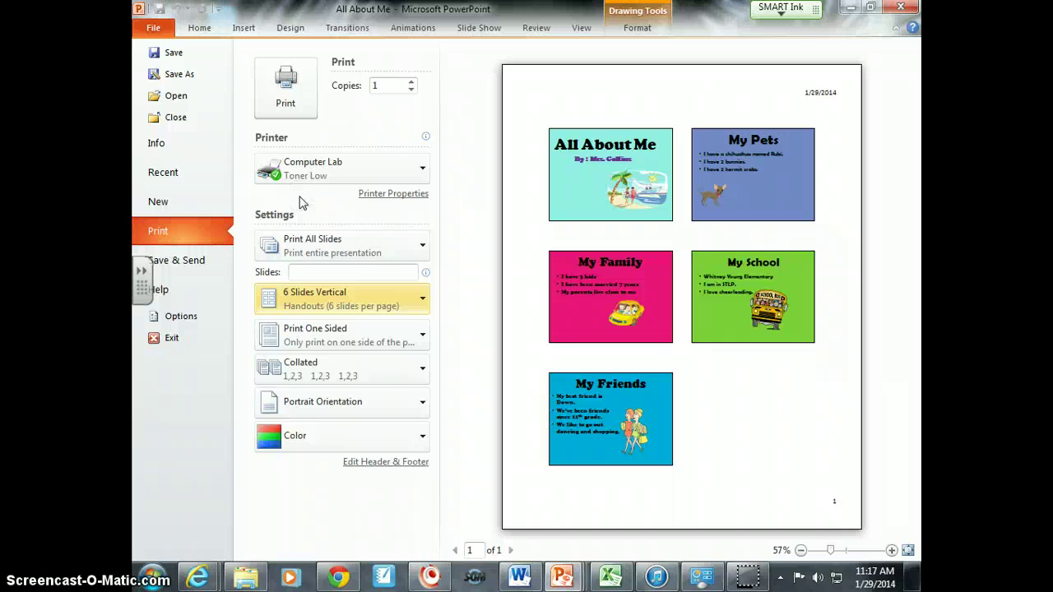
click(349, 308)
click(304, 156)
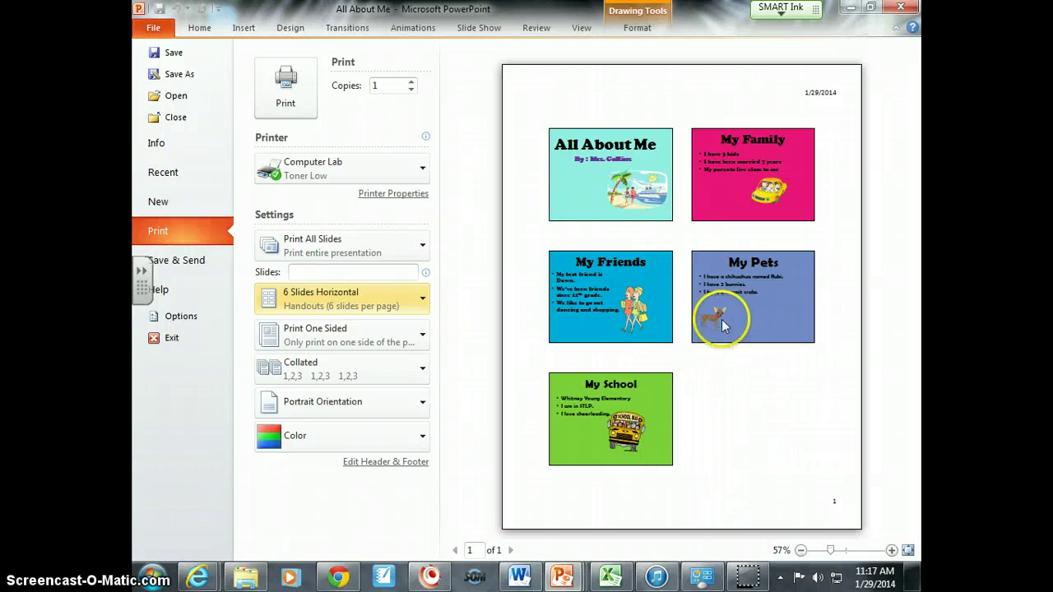
click(288, 103)
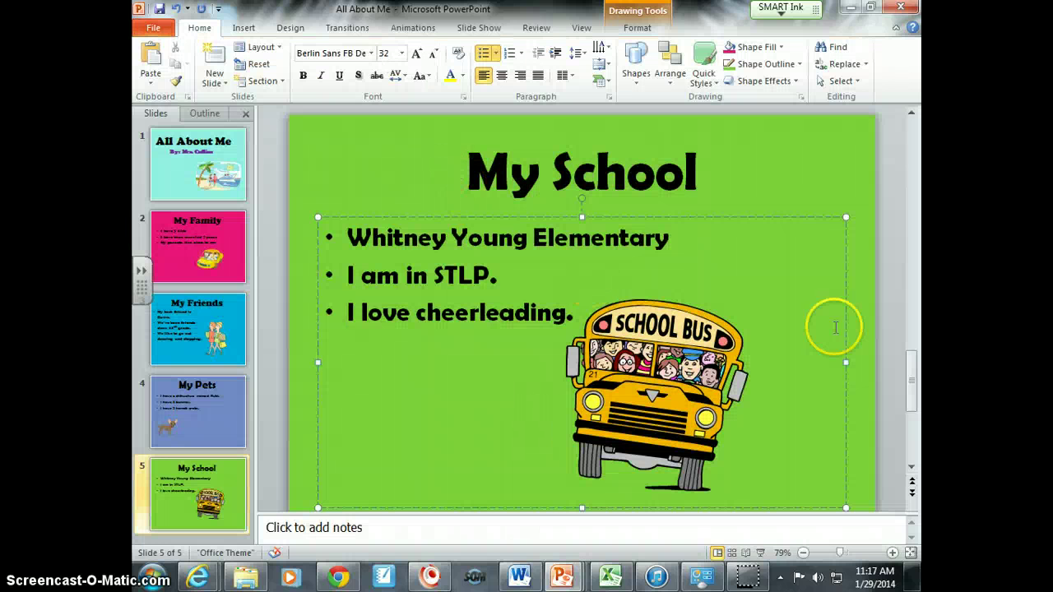